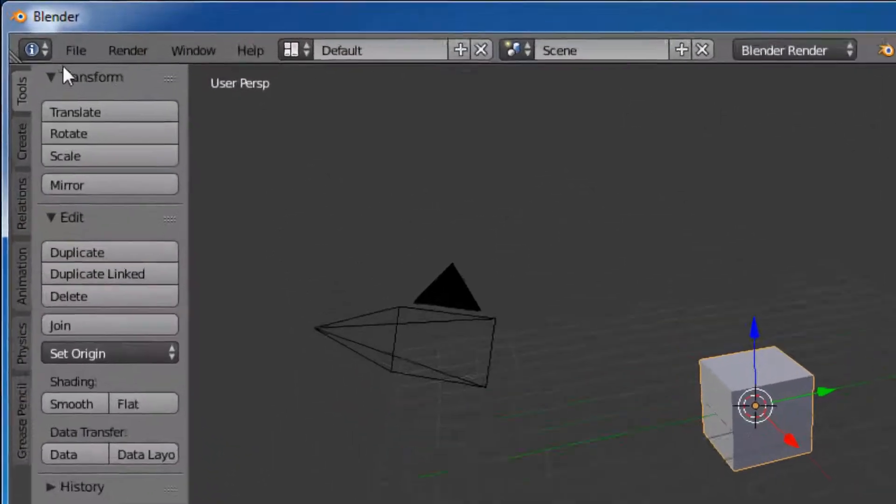
# Step: Reload the start-up file for a fresh scene and delete the default cube
pyautogui.click(41, 27)
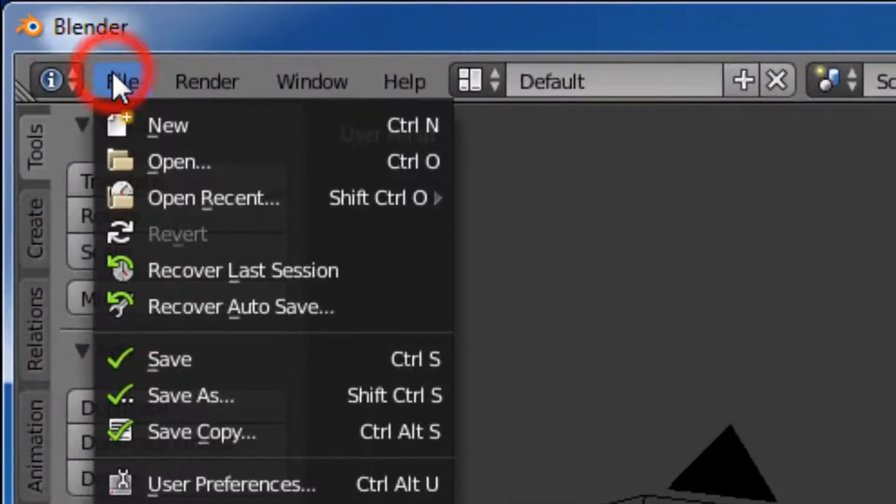
pyautogui.click(296, 129)
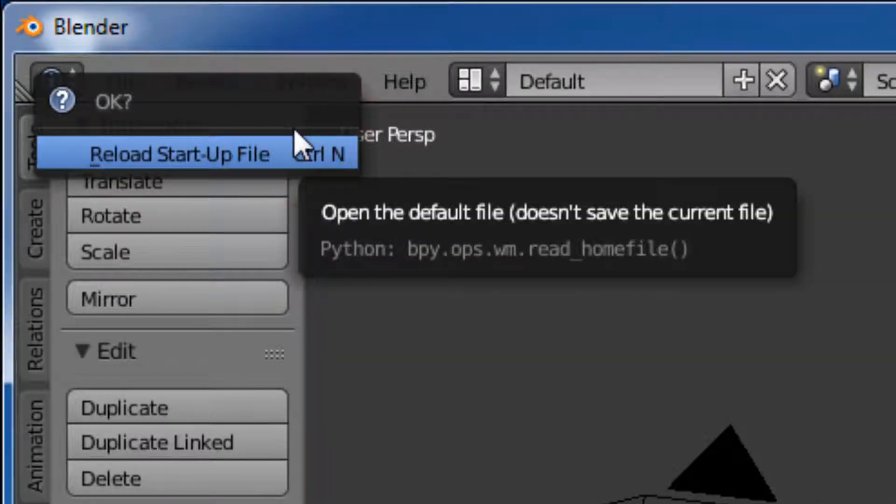
pyautogui.click(295, 141)
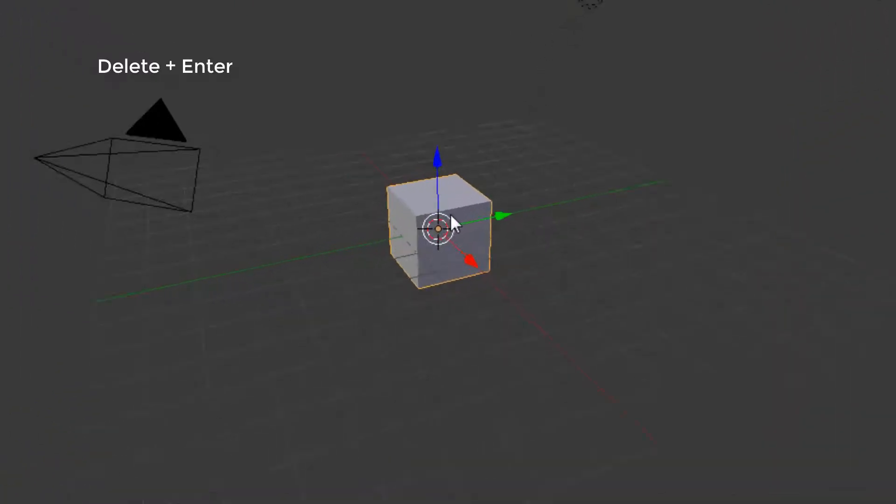
pyautogui.press('Delete')
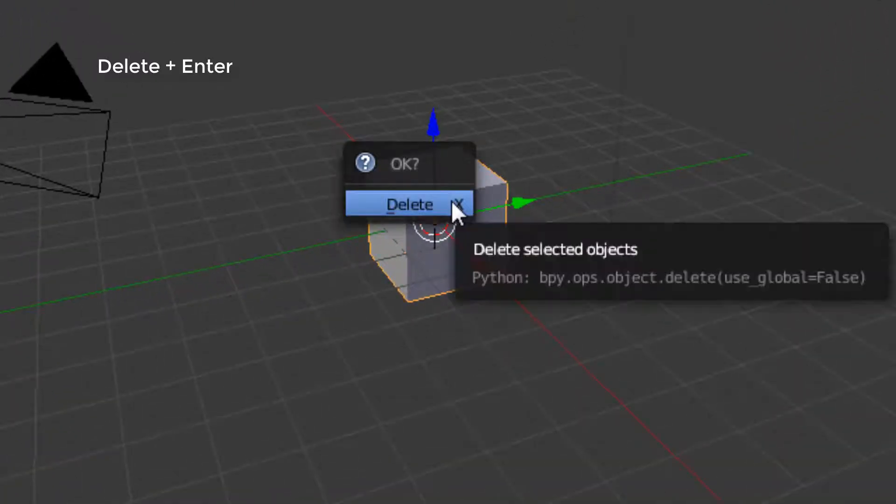
pyautogui.press('Return')
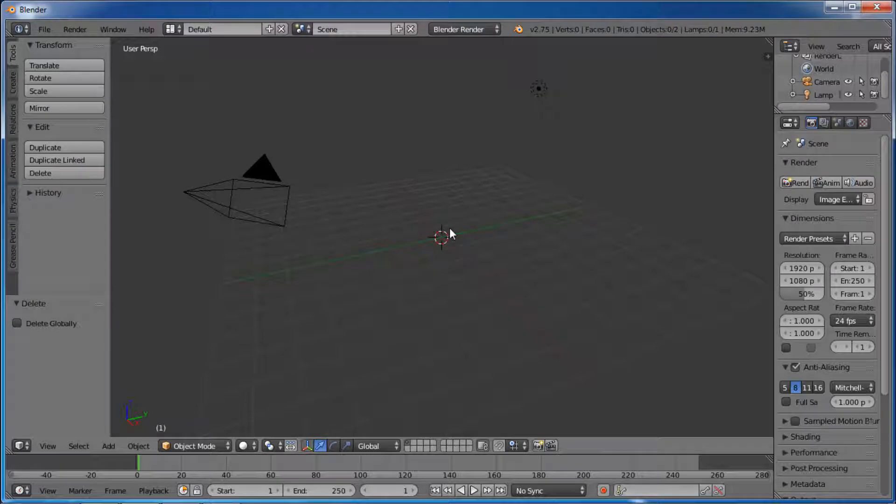
# Step: Add a cylinder mesh at the scene's centre with 17 vertices
pyautogui.hotkey('shift', 'a')
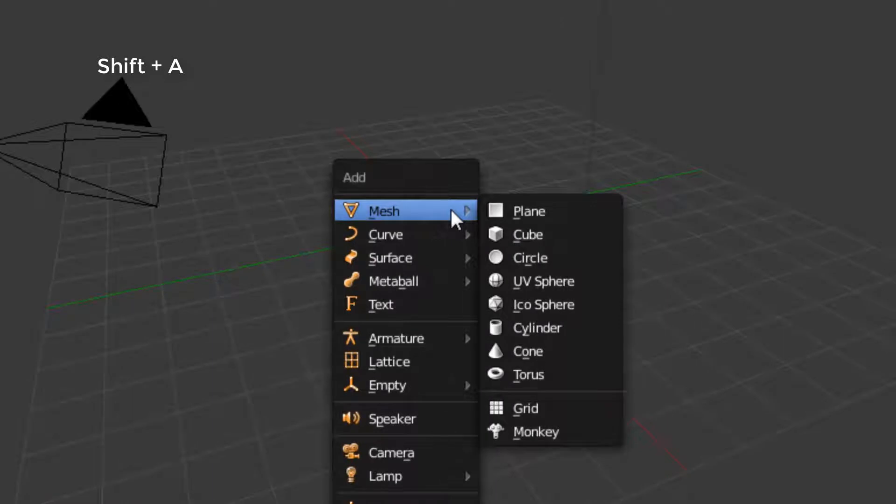
pyautogui.click(581, 320)
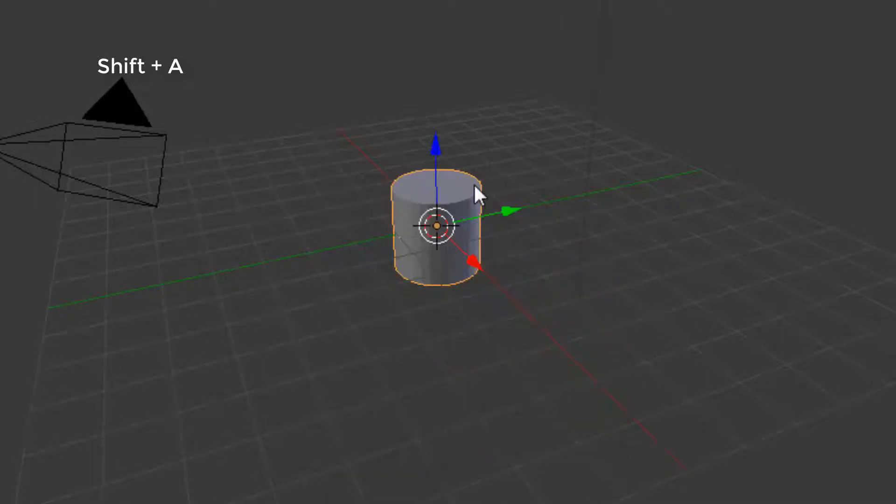
pyautogui.scroll(5, 474, 184)
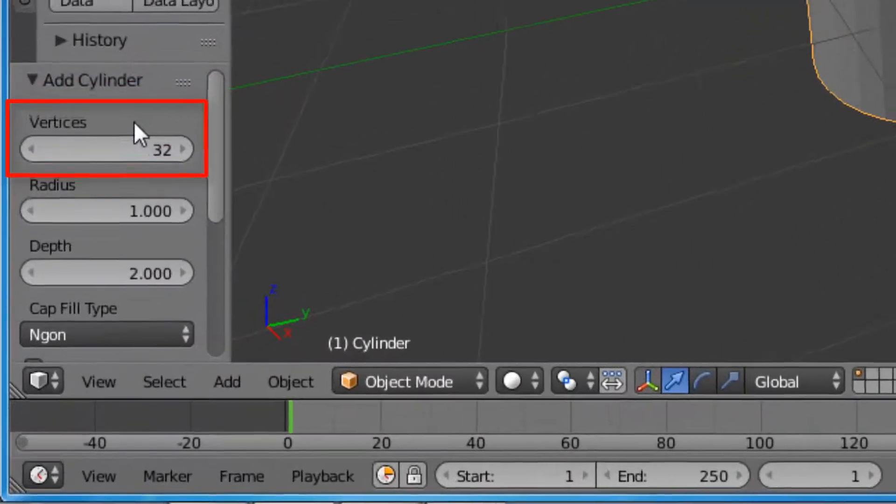
pyautogui.click(119, 145)
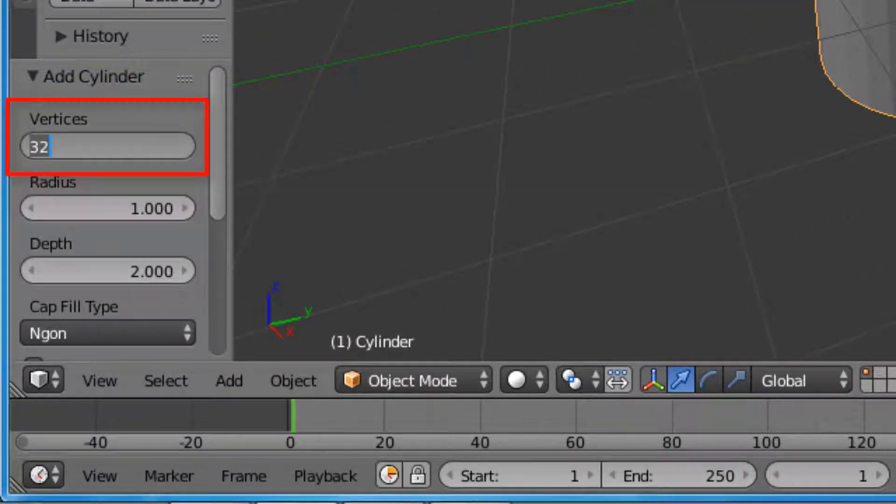
pyautogui.write('17')
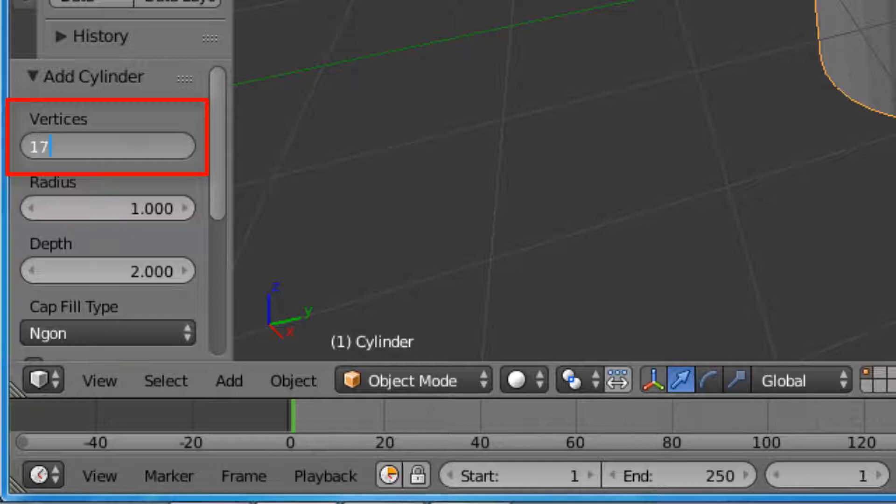
pyautogui.press('Return')
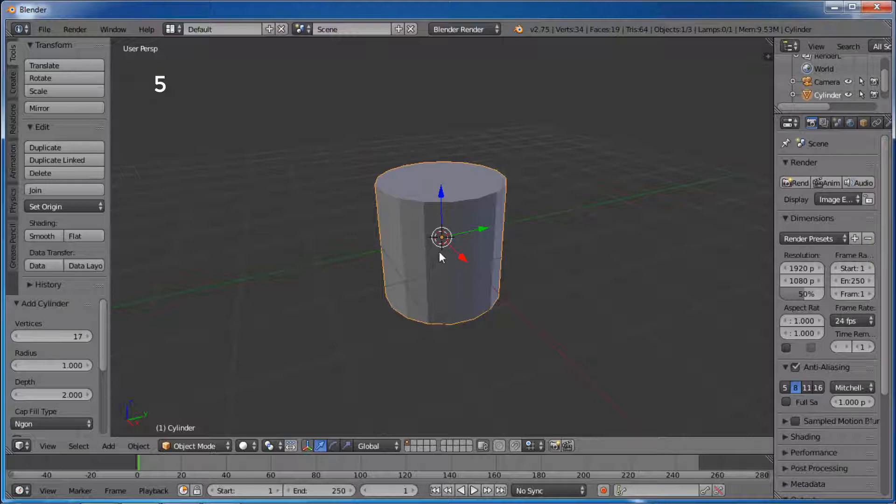
# Step: In orthographic view, delete the cylinder's top face in face select mode and save the file as mug.blend
pyautogui.press('KP_5')
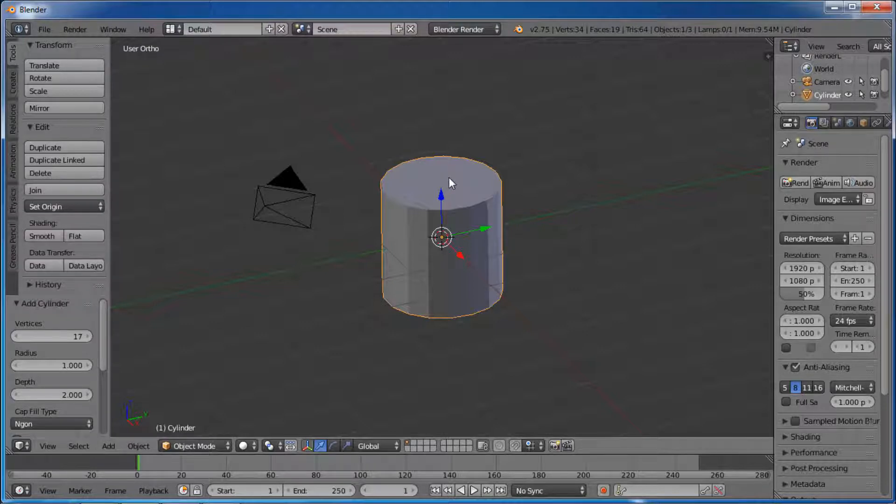
pyautogui.press('Tab')
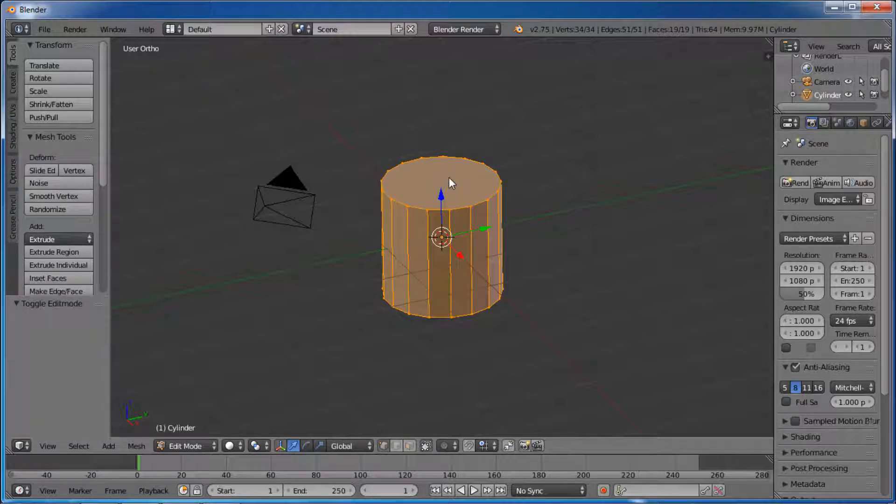
pyautogui.press('a')
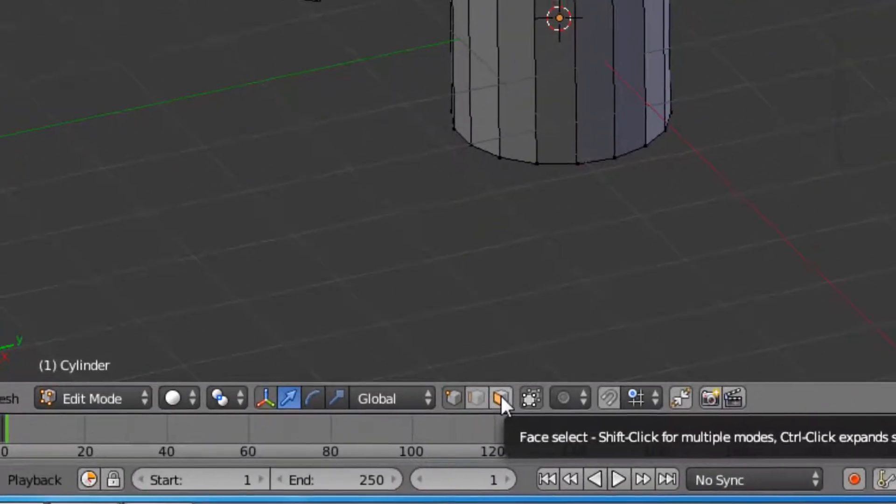
pyautogui.click(501, 398)
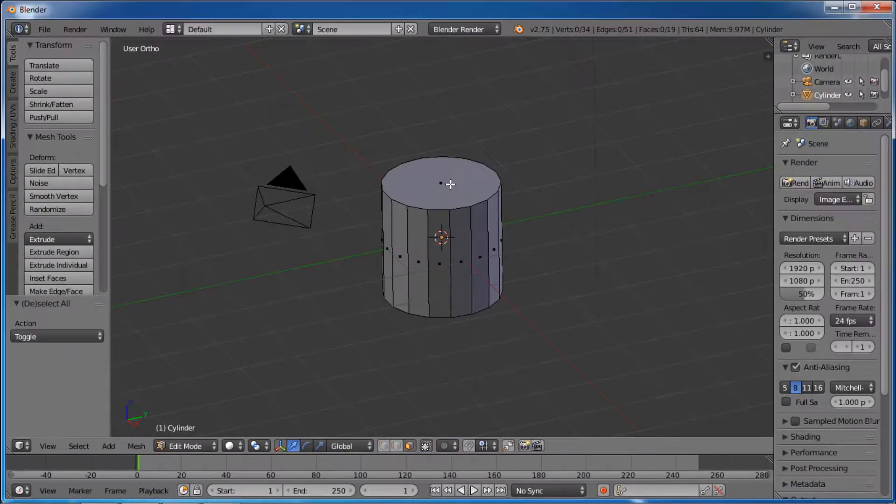
pyautogui.rightClick(451, 185)
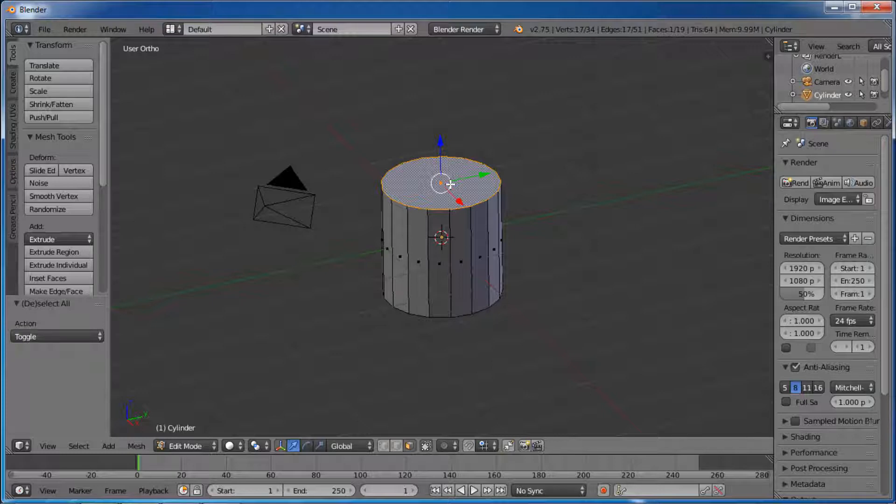
pyautogui.press('x')
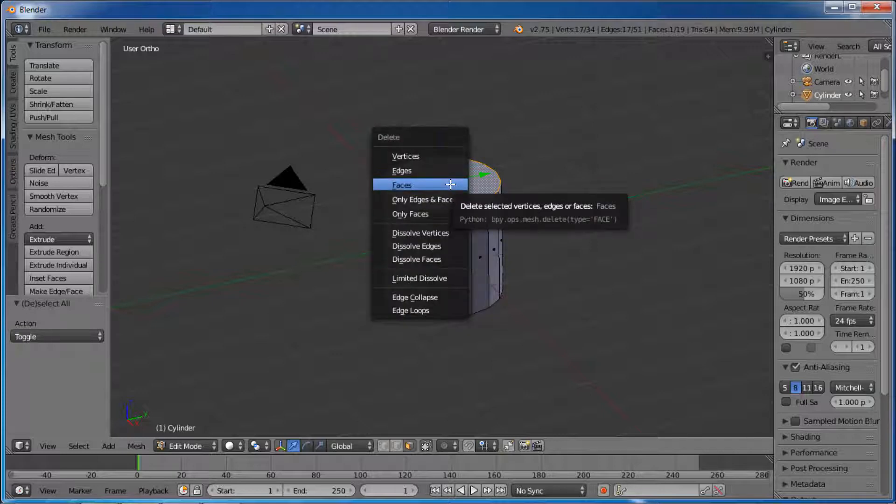
pyautogui.click(450, 184)
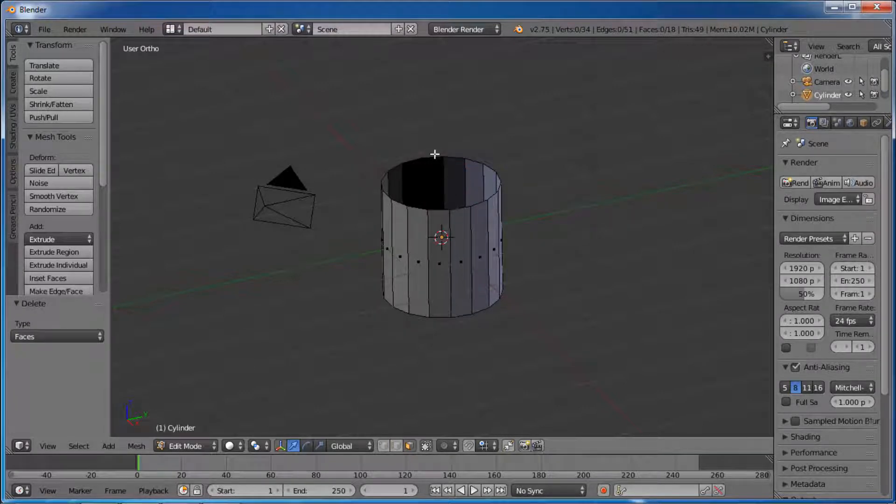
pyautogui.scroll(2, 434, 129)
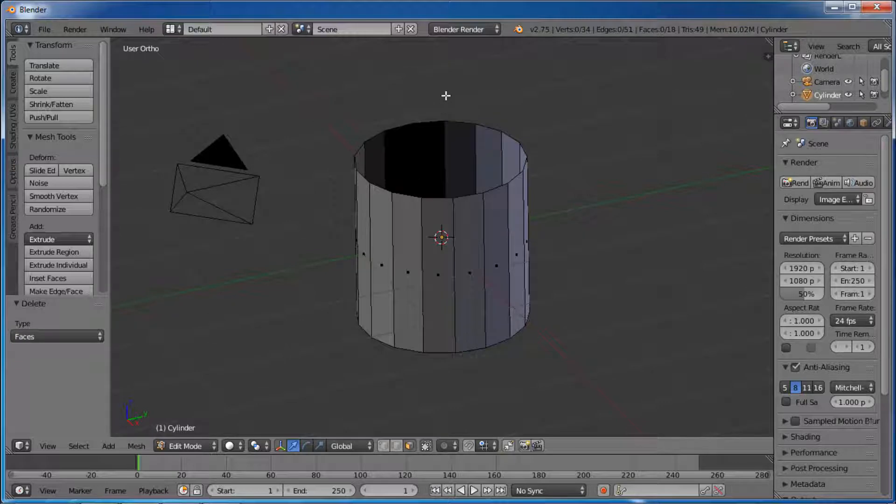
pyautogui.hotkey('ctrl', 's')
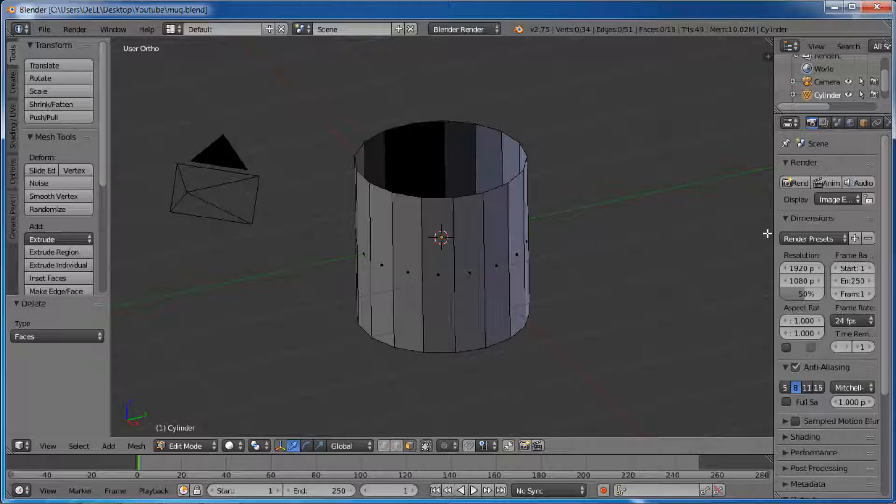
# Step: Add a Solidify modifier to the open cylinder with a thickness of 0.2
pyautogui.moveTo(774, 235); pyautogui.dragTo(708, 239)
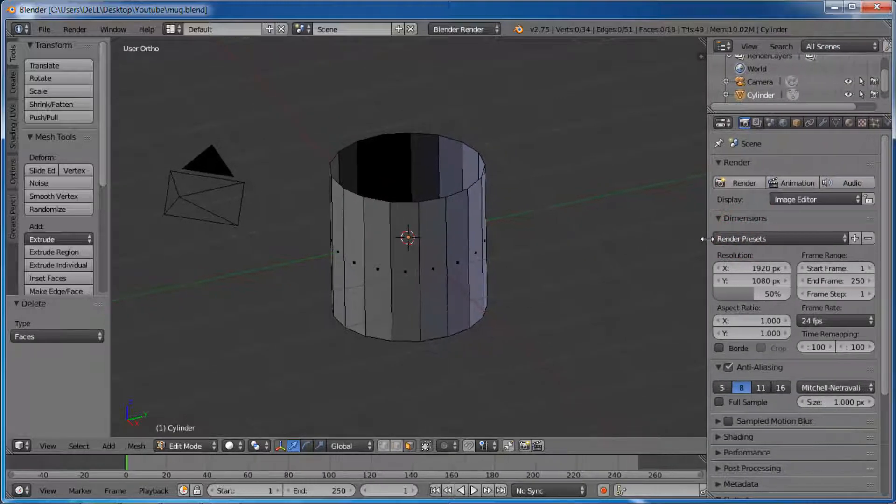
pyautogui.click(823, 123)
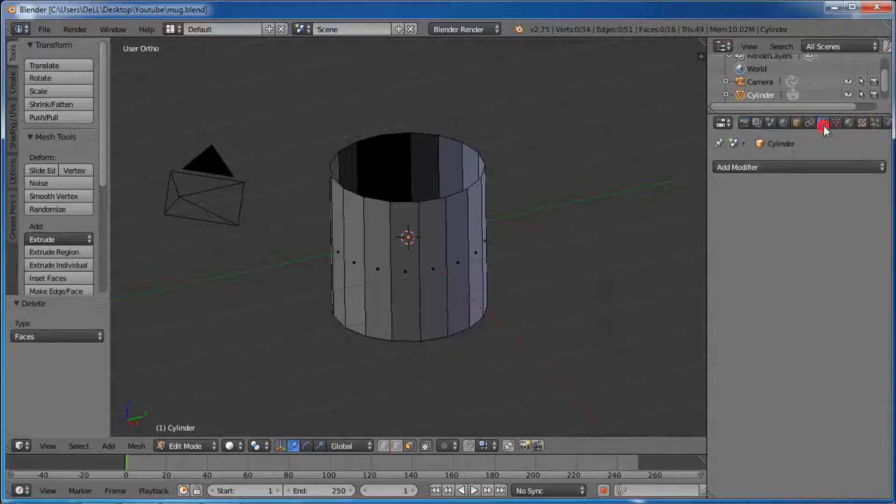
pyautogui.click(792, 168)
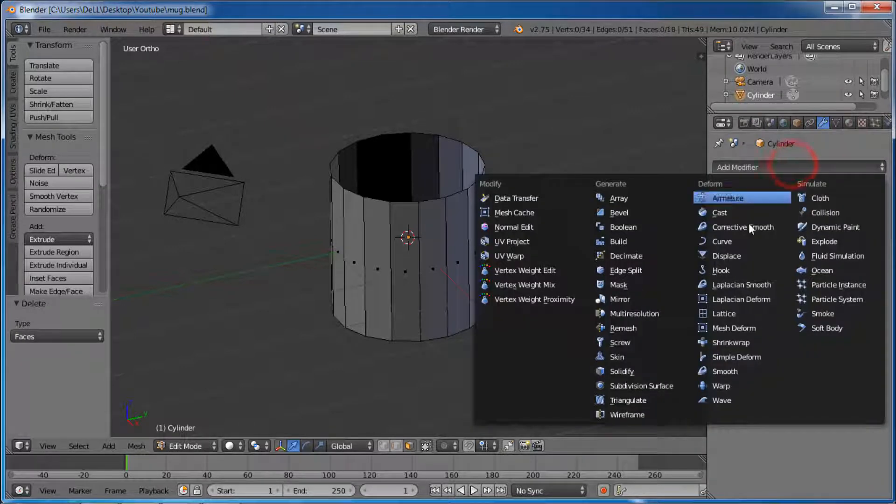
pyautogui.click(641, 370)
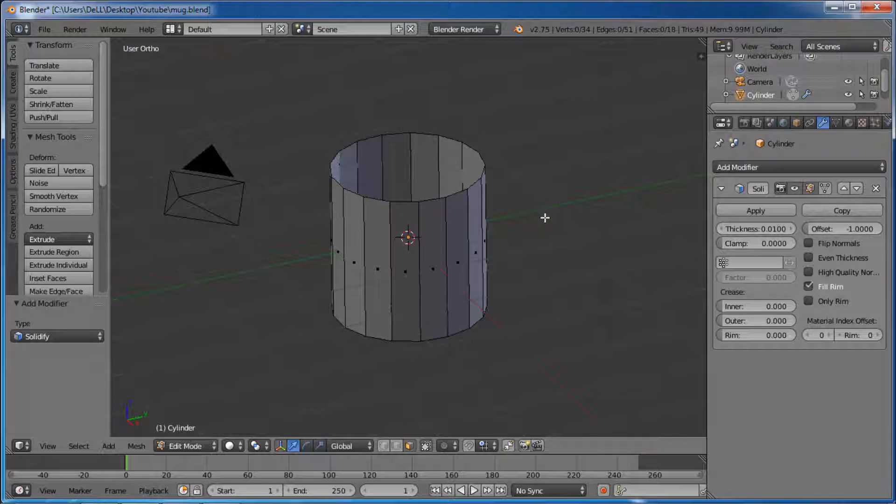
pyautogui.click(769, 230)
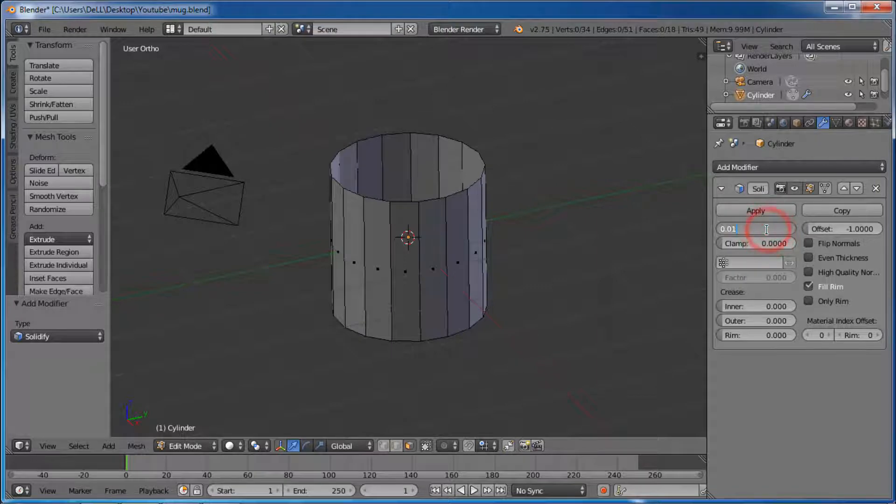
pyautogui.press('BackSpace')
pyautogui.press('BackSpace')
pyautogui.write('2')
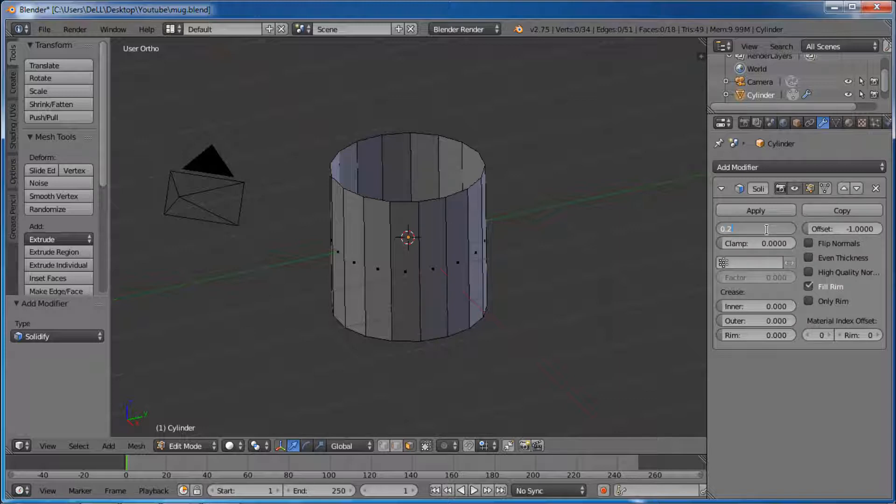
pyautogui.press('Return')
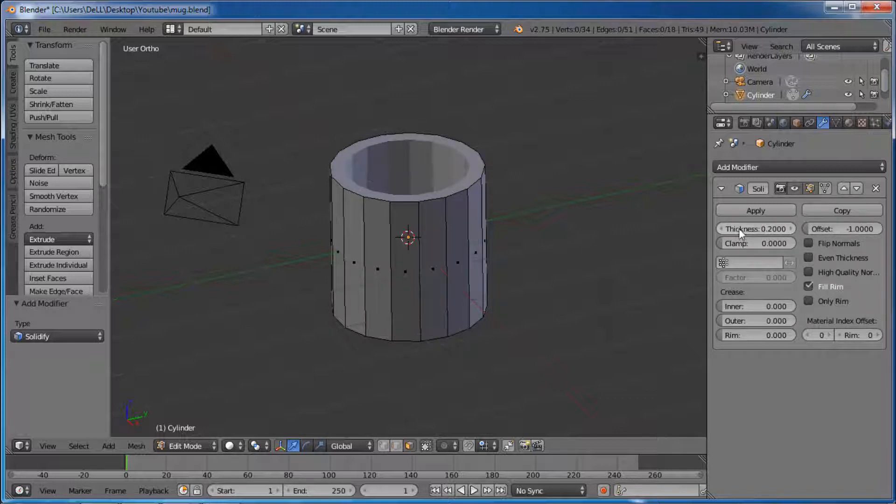
# Step: Return to Object Mode, apply the Solidify modifier to the cylinder and save the file
pyautogui.scroll(2, 397, 103)
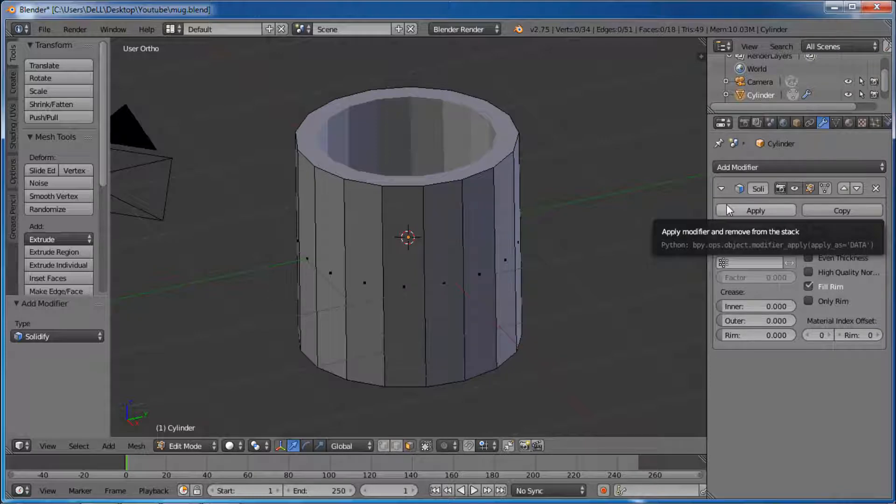
pyautogui.press('Tab')
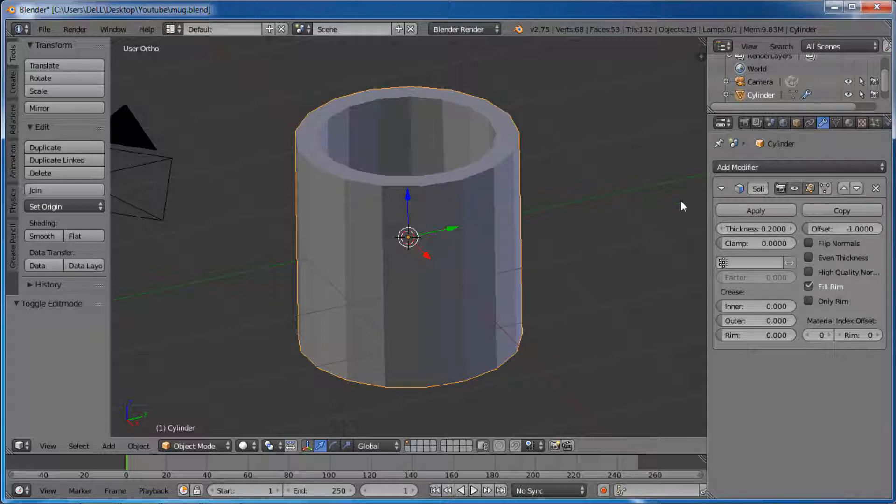
pyautogui.click(741, 211)
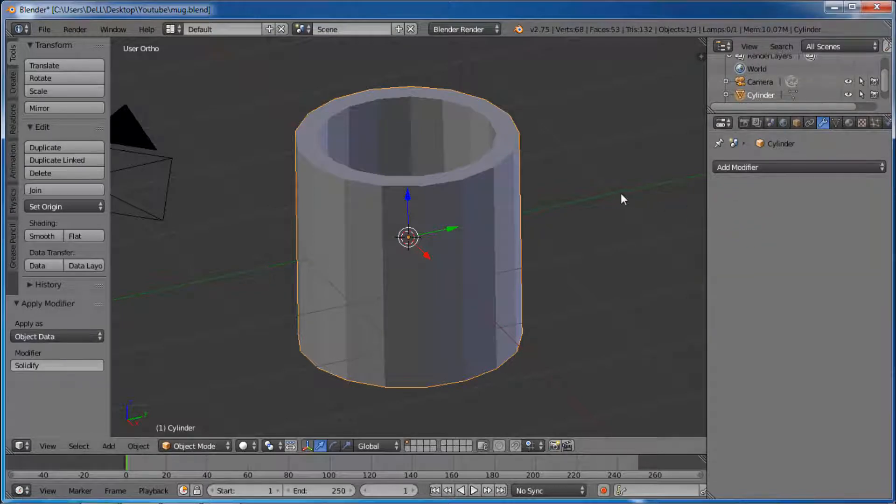
pyautogui.hotkey('ctrl', 's')
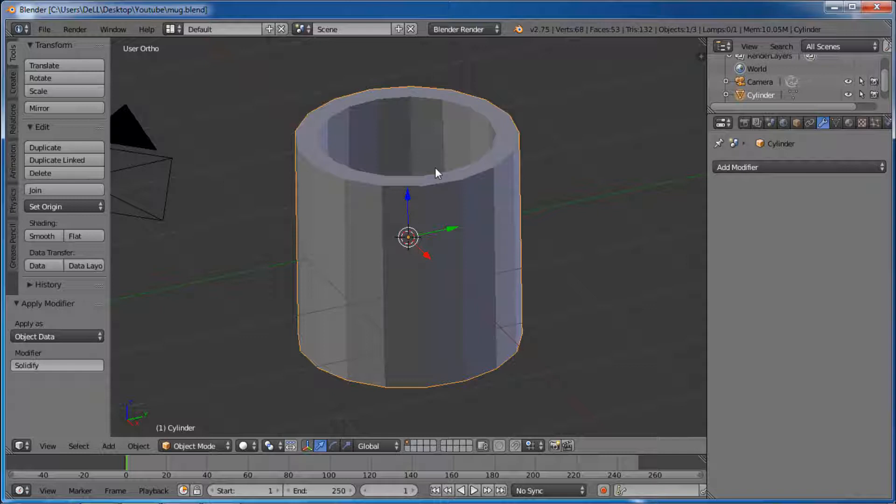
# Step: In Edit Mode, add five evenly spaced horizontal loop cuts around the cylinder's outer wall without sliding them
pyautogui.press('KP_1')
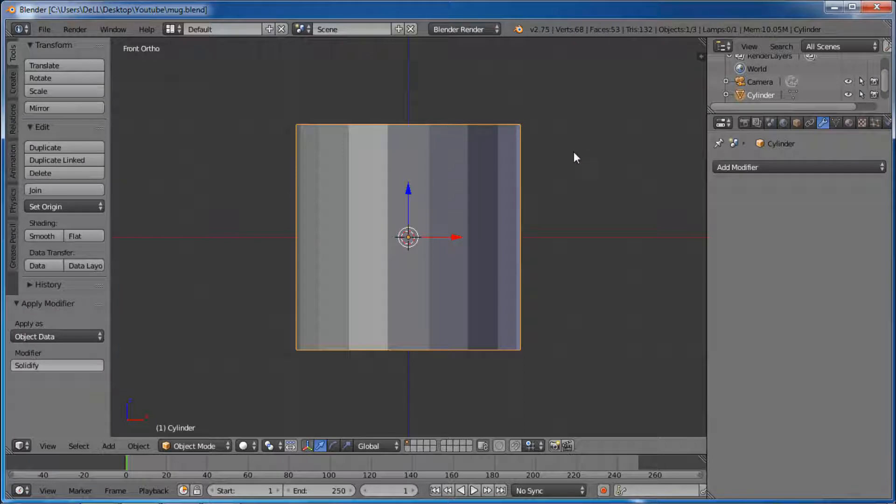
pyautogui.press('Tab')
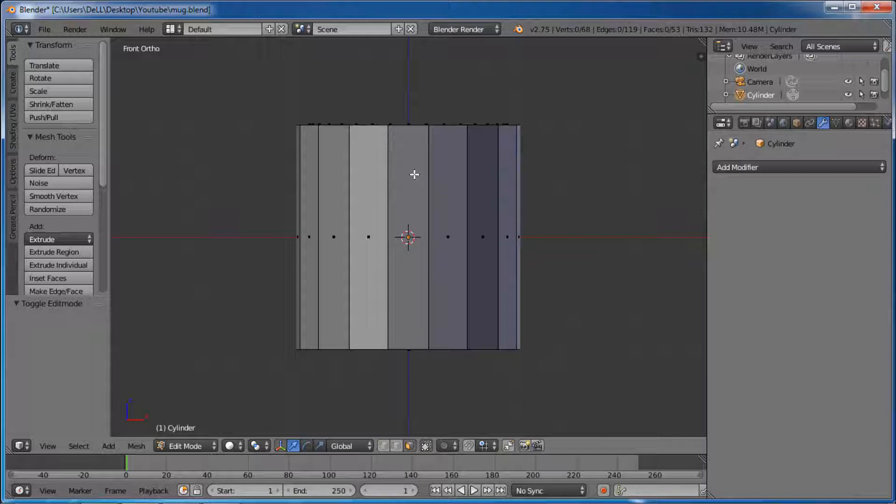
pyautogui.hotkey('ctrl', 'r')
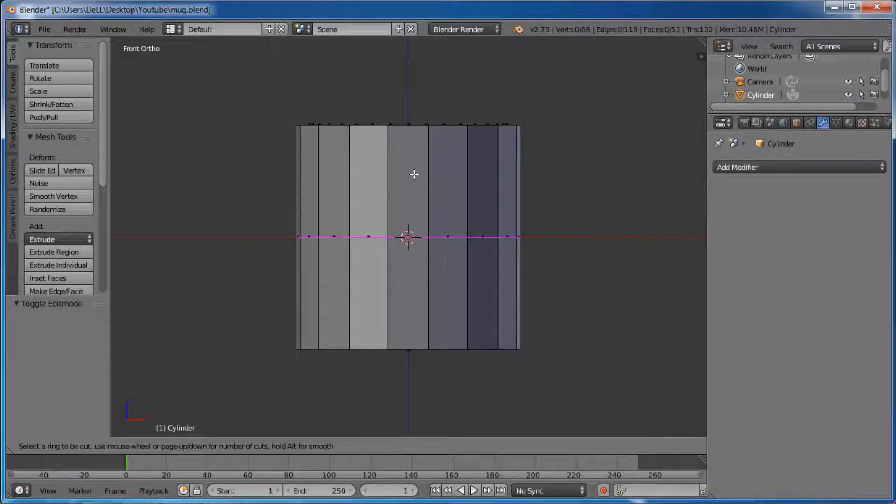
pyautogui.scroll(2, 414, 174)
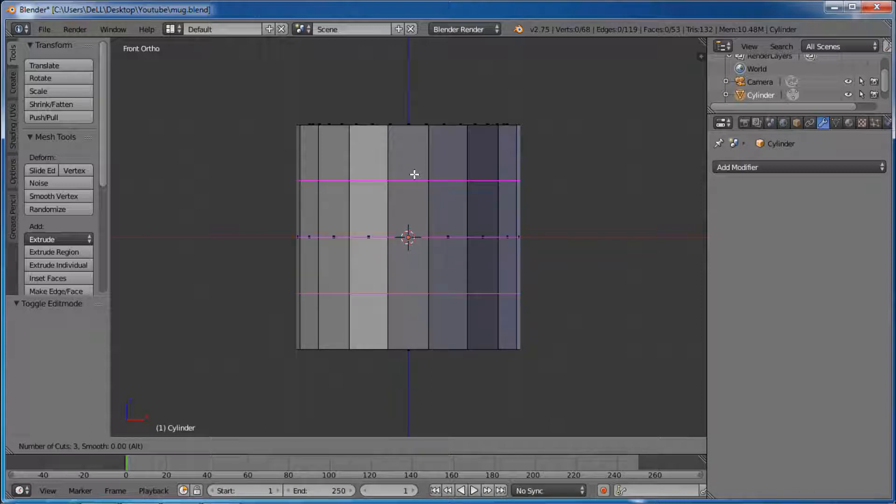
pyautogui.scroll(-1, 415, 175)
pyautogui.scroll(-1, 415, 174)
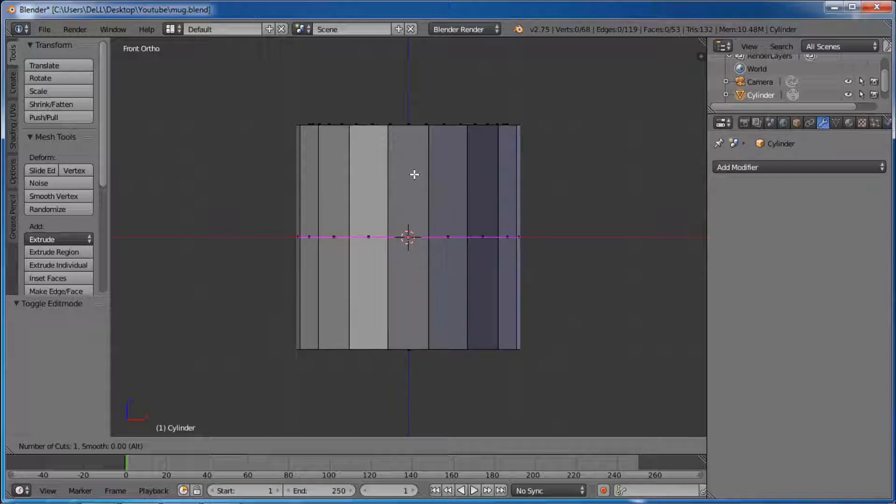
pyautogui.scroll(1, 415, 174)
pyautogui.scroll(1, 415, 174)
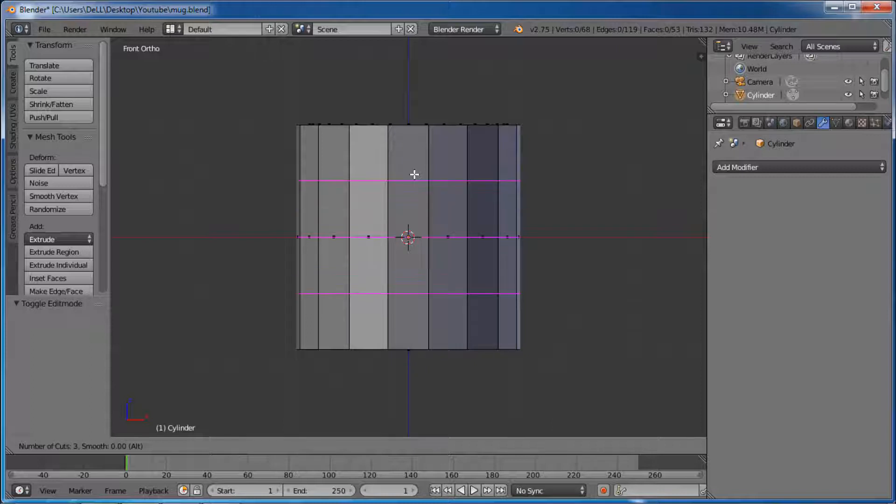
pyautogui.scroll(1, 415, 175)
pyautogui.scroll(1, 414, 174)
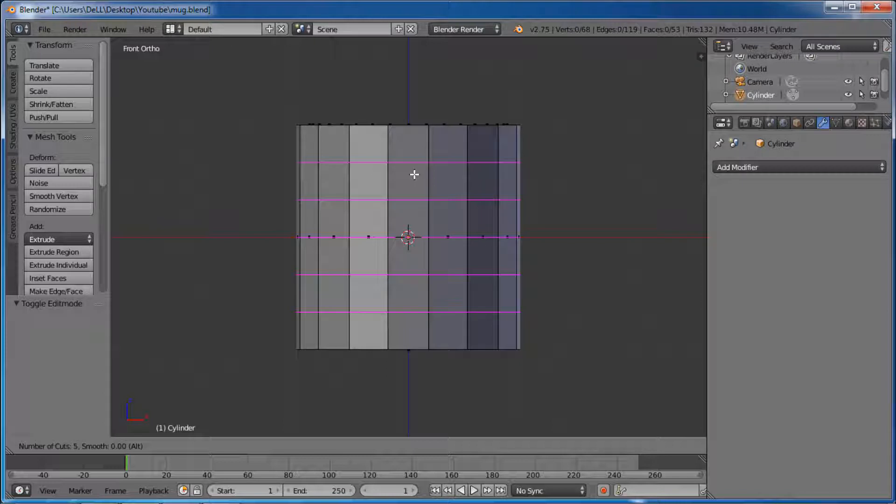
pyautogui.click(415, 175)
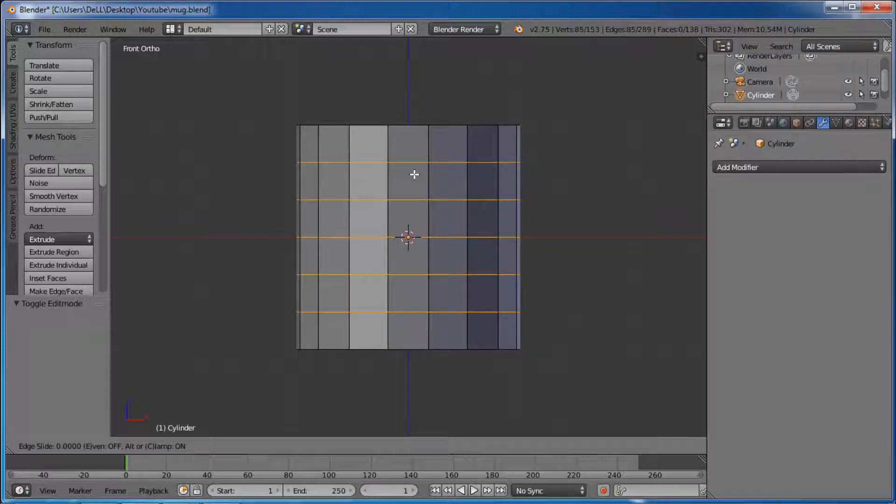
pyautogui.click(414, 175)
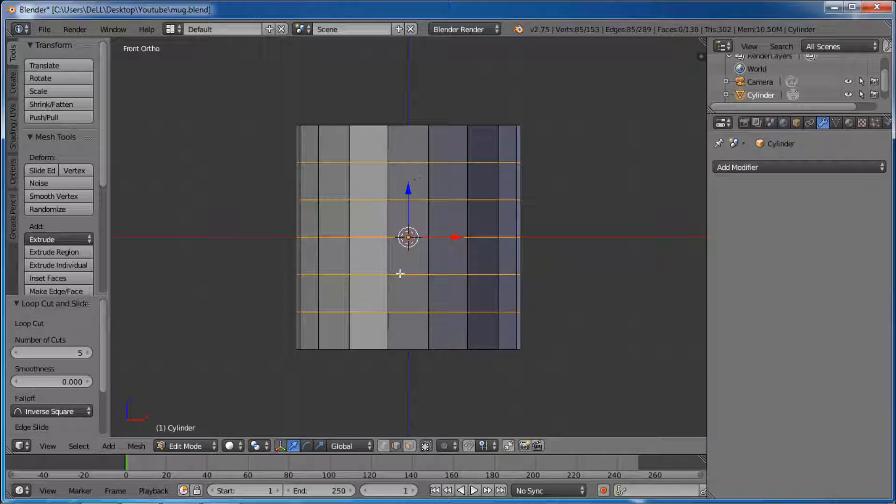
# Step: In face select mode, extrude the second and fifth faces from the top of the front-centre column outward by about 0.596
pyautogui.click(409, 446)
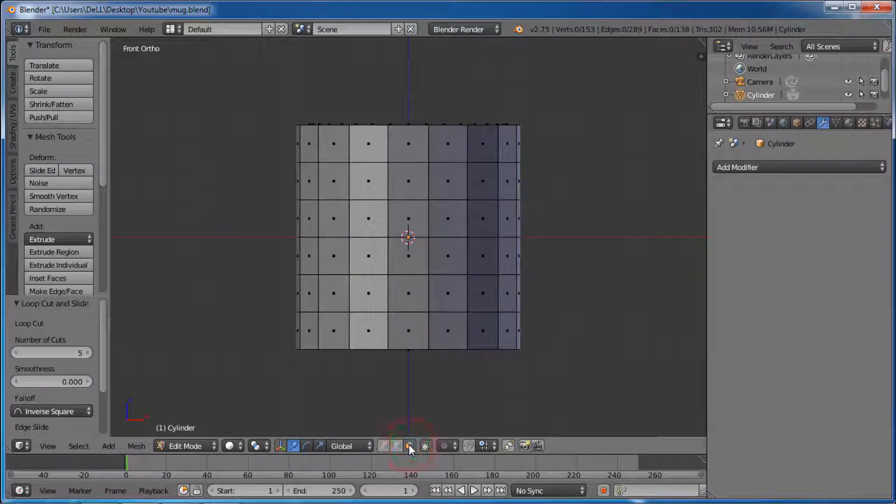
pyautogui.rightClick(414, 184)
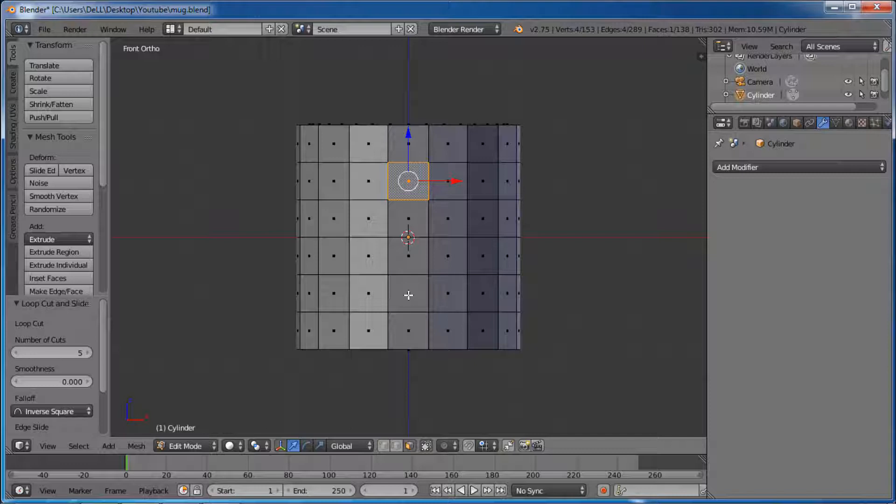
pyautogui.keyDown('shift'); pyautogui.rightClick(409, 295); pyautogui.keyUp('shift')
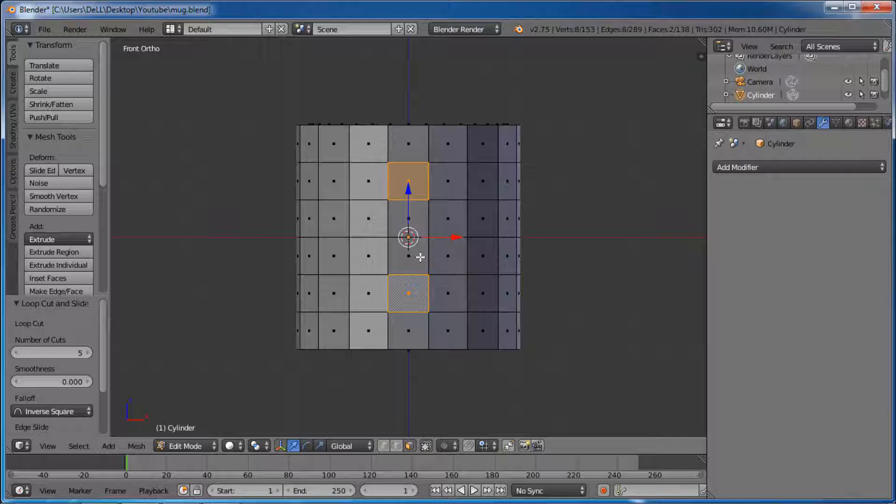
pyautogui.press('KP_3')
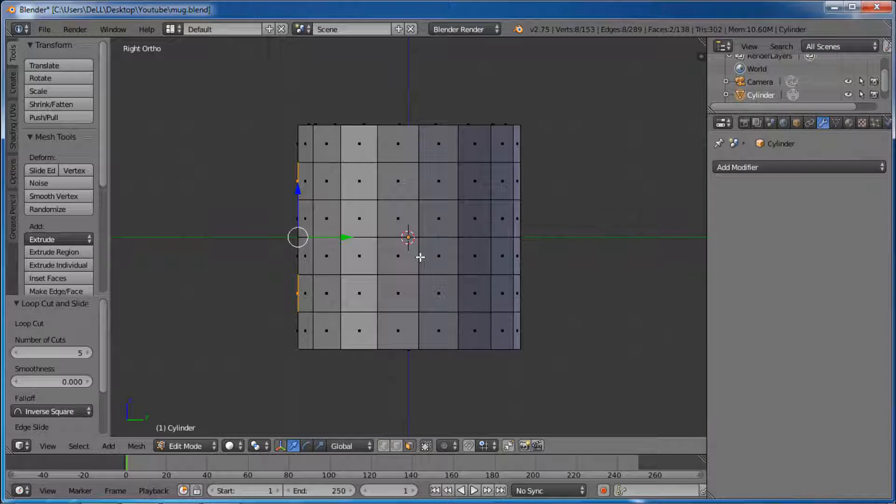
pyautogui.press('e')
pyautogui.press('e')
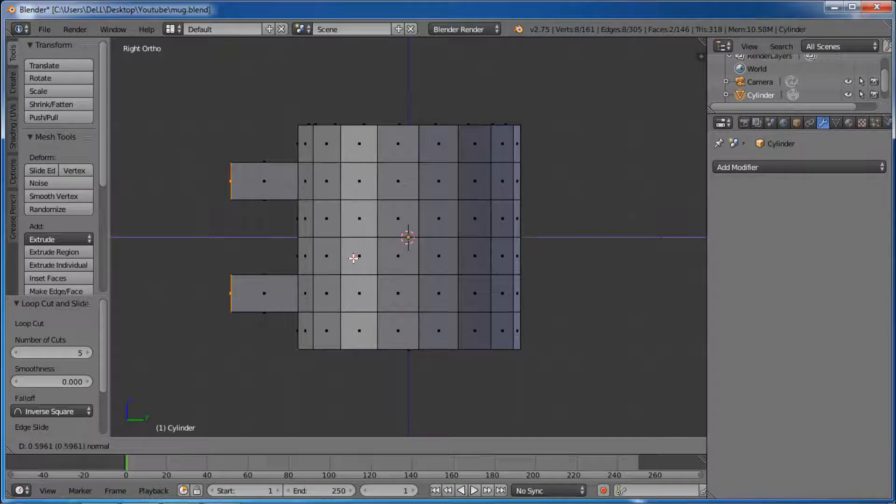
pyautogui.click(354, 258)
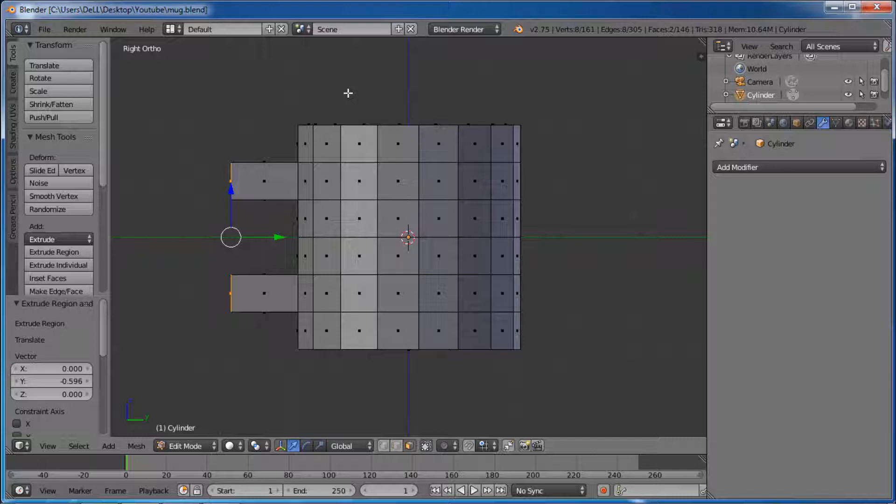
# Step: Rotate the end face of the upper handle stub 45° about the global X axis
pyautogui.moveTo(348, 92); pyautogui.dragTo(463, 97, button='middle')
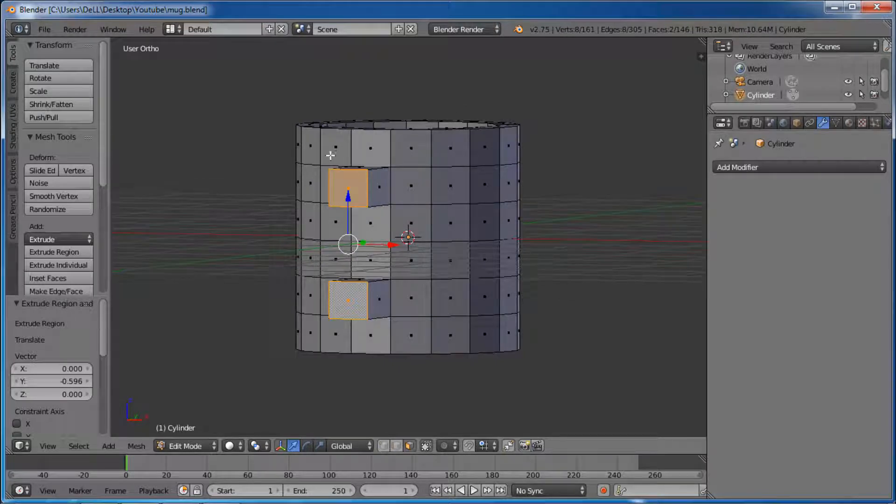
pyautogui.scroll(1, 334, 175)
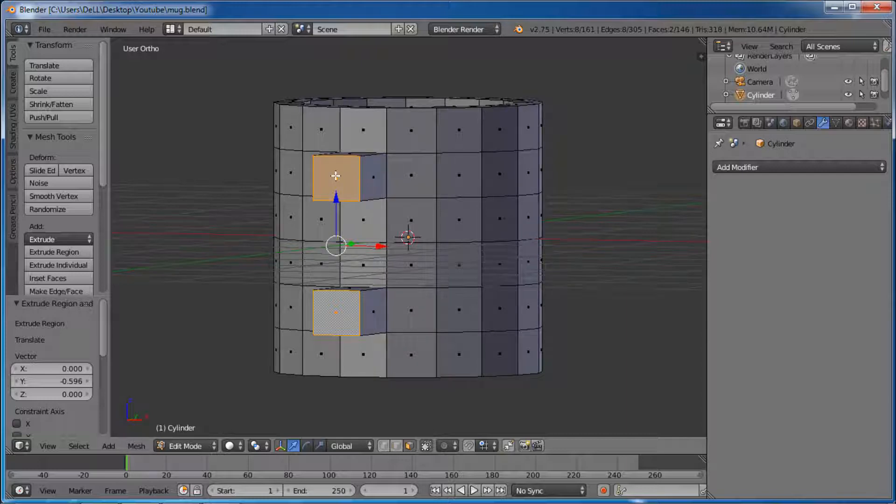
pyautogui.rightClick(336, 176)
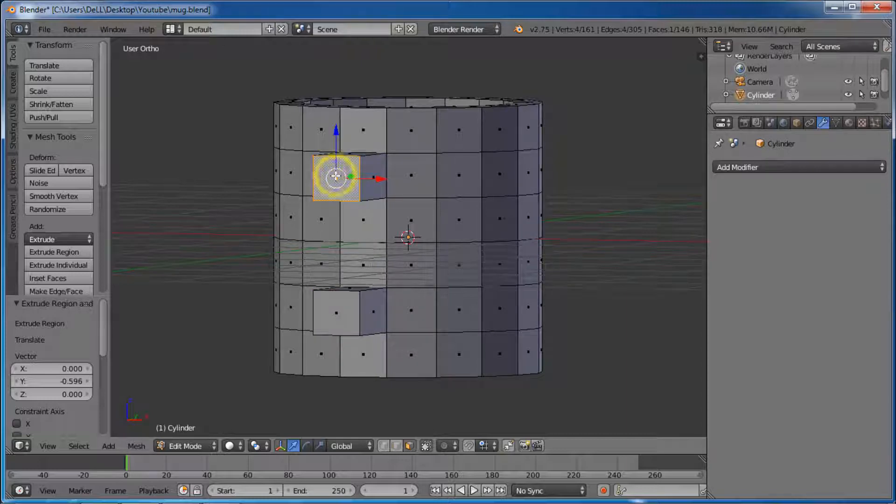
pyautogui.moveTo(396, 153); pyautogui.dragTo(402, 183, button='middle')
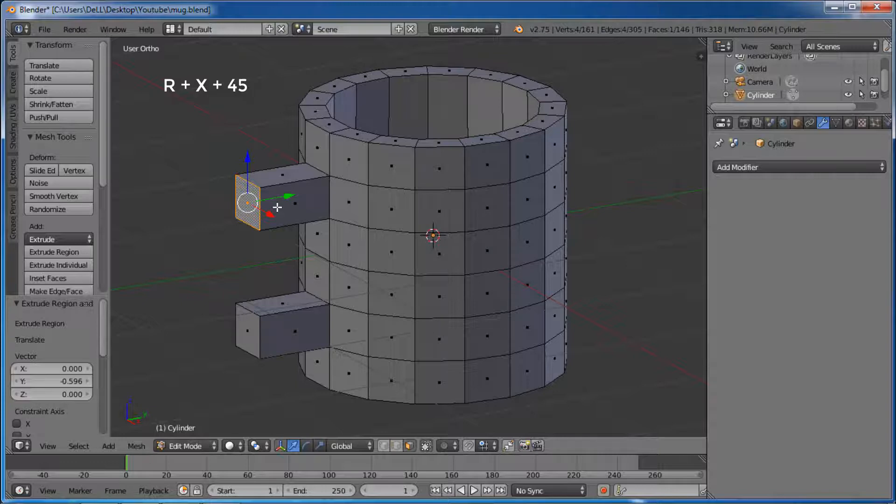
pyautogui.press('r')
pyautogui.press('x')
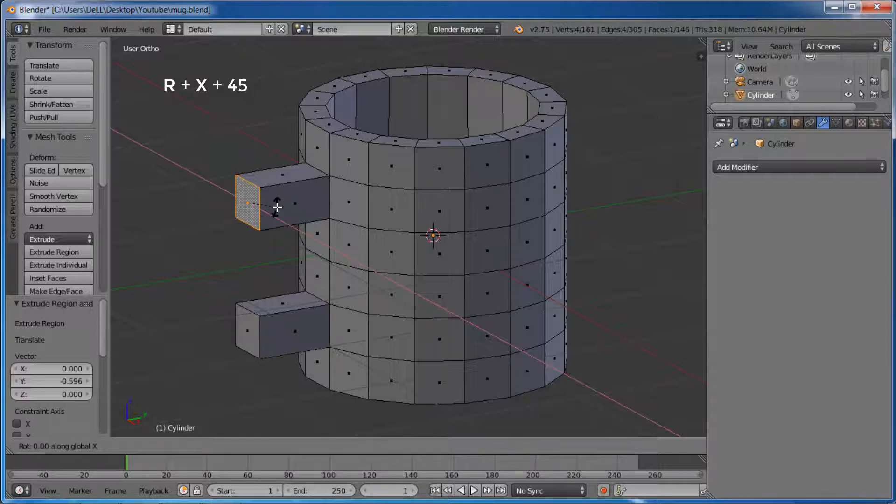
pyautogui.write('45')
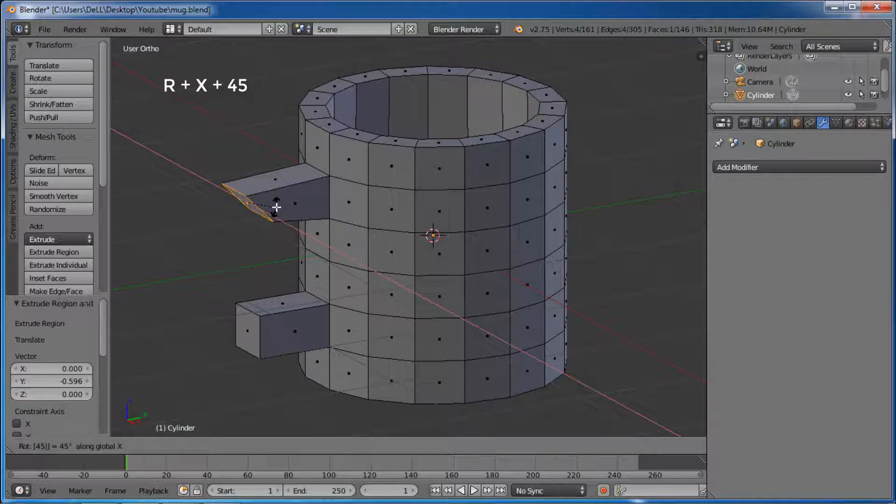
pyautogui.press('Return')
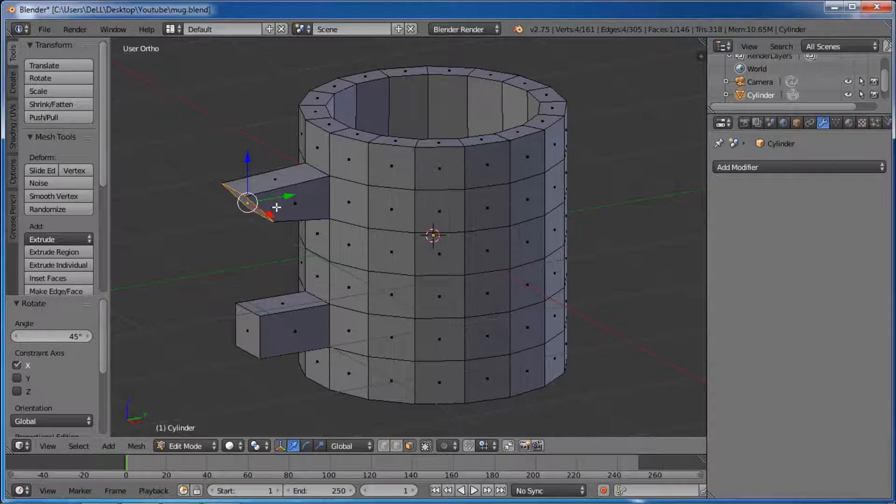
# Step: Rotate the end face of the lower handle stub -45° about the global X axis and save the file
pyautogui.rightClick(249, 328)
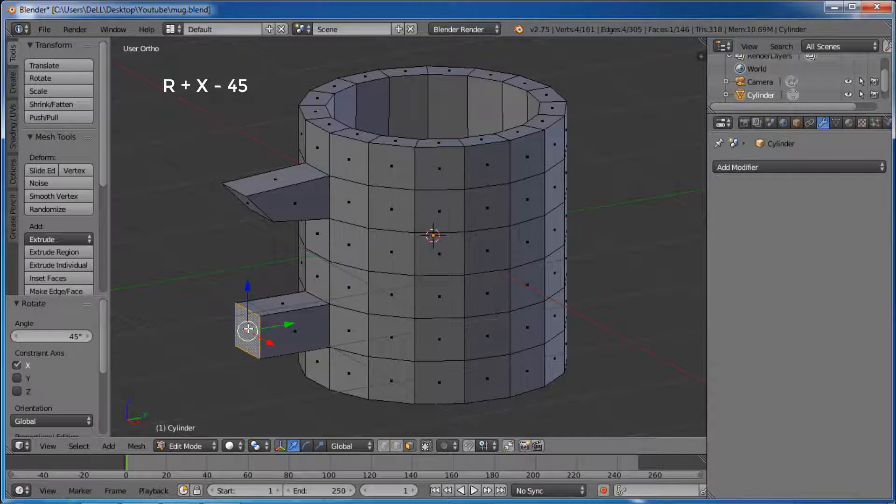
pyautogui.press('r')
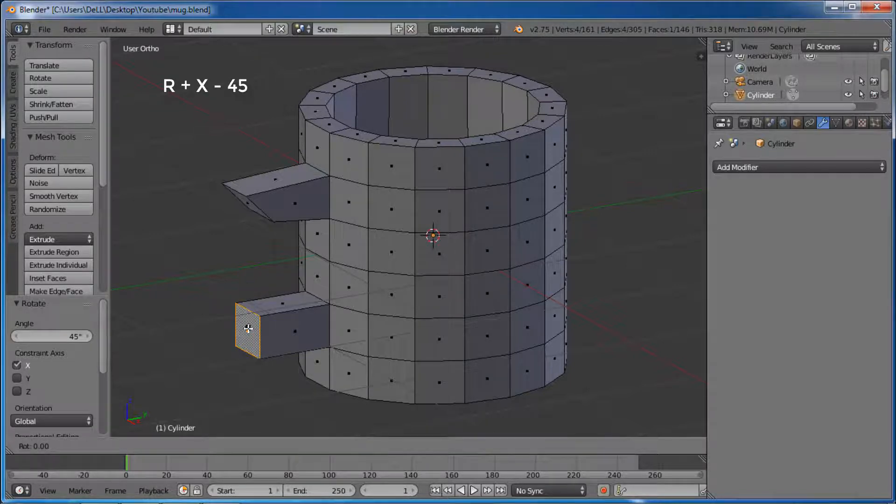
pyautogui.press('x')
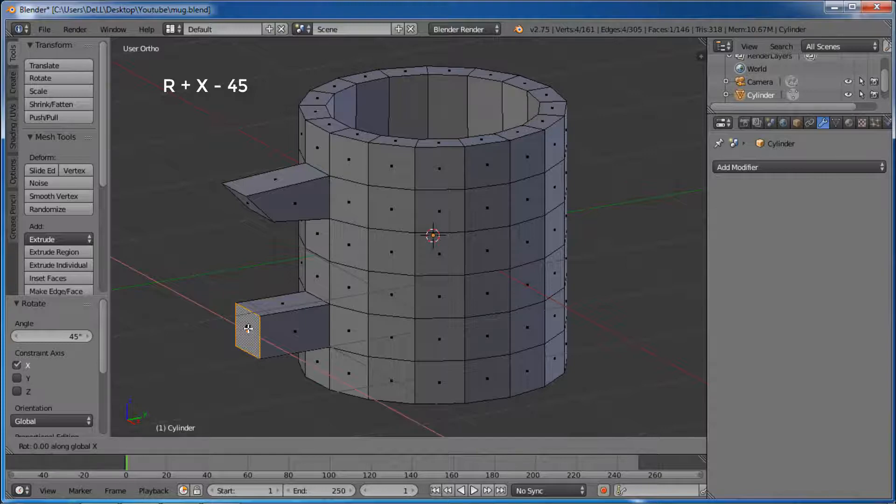
pyautogui.write('-45')
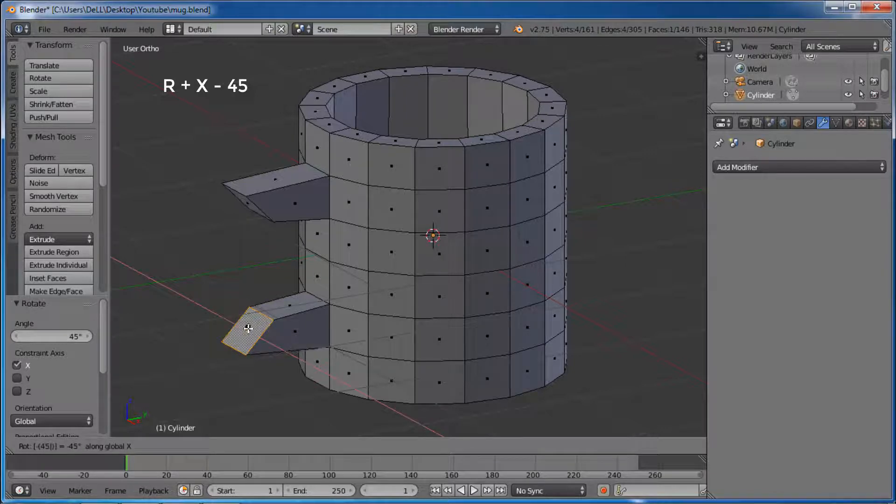
pyautogui.press('Return')
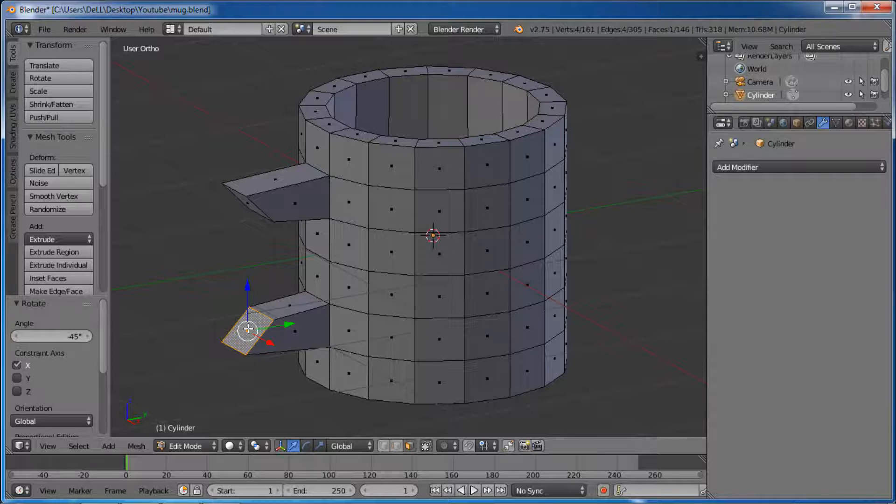
pyautogui.hotkey('ctrl', 's')
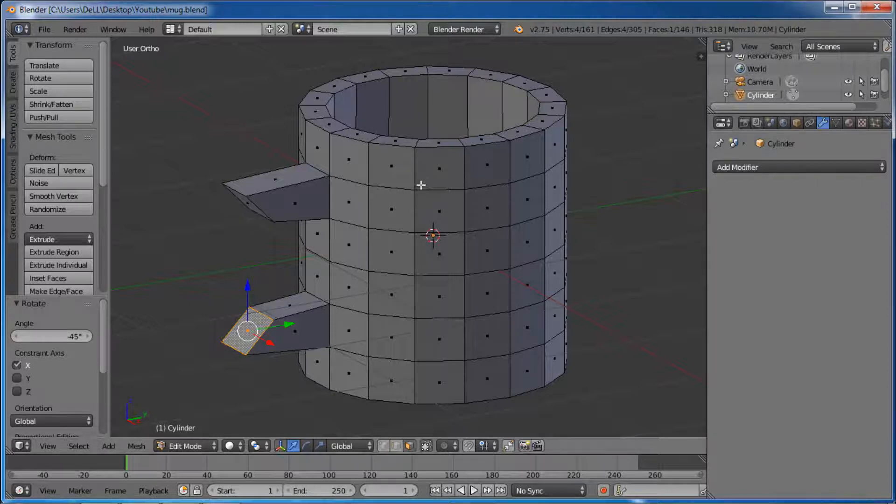
# Step: Delete the angled end faces of both the upper and lower handle stubs
pyautogui.moveTo(408, 195); pyautogui.dragTo(481, 186, button='middle')
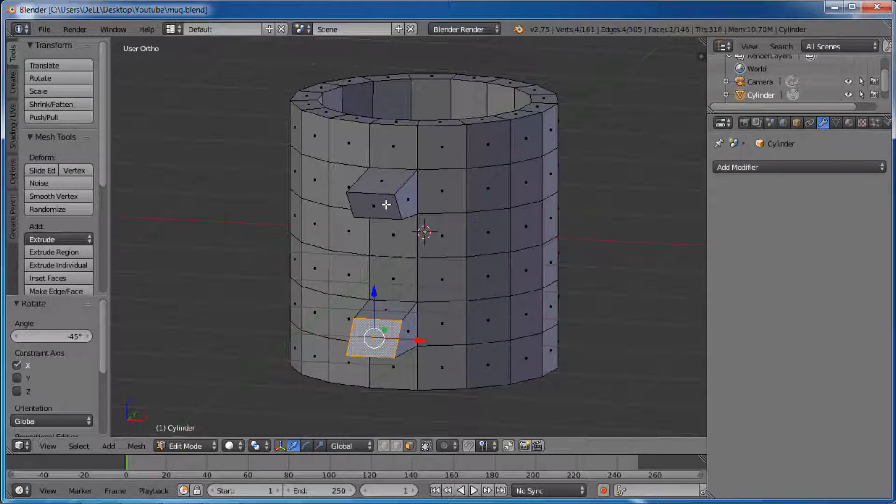
pyautogui.keyDown('shift'); pyautogui.rightClick(386, 204); pyautogui.keyUp('shift')
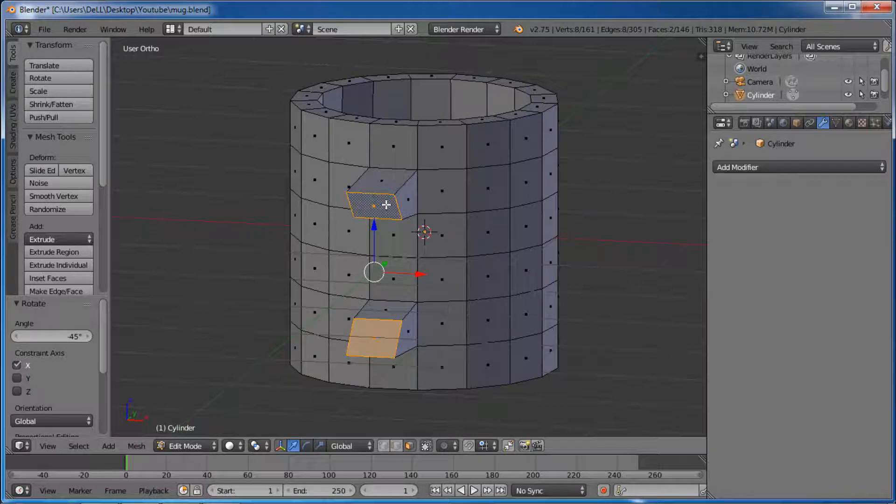
pyautogui.press('x')
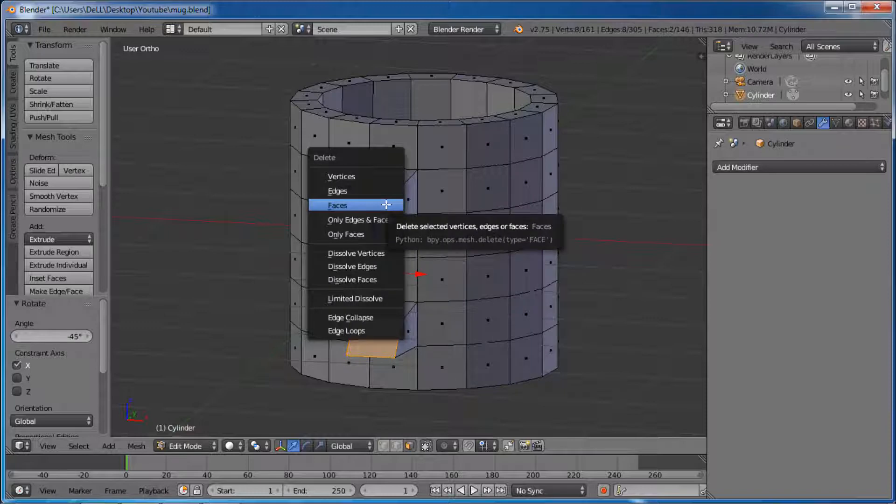
pyautogui.click(386, 204)
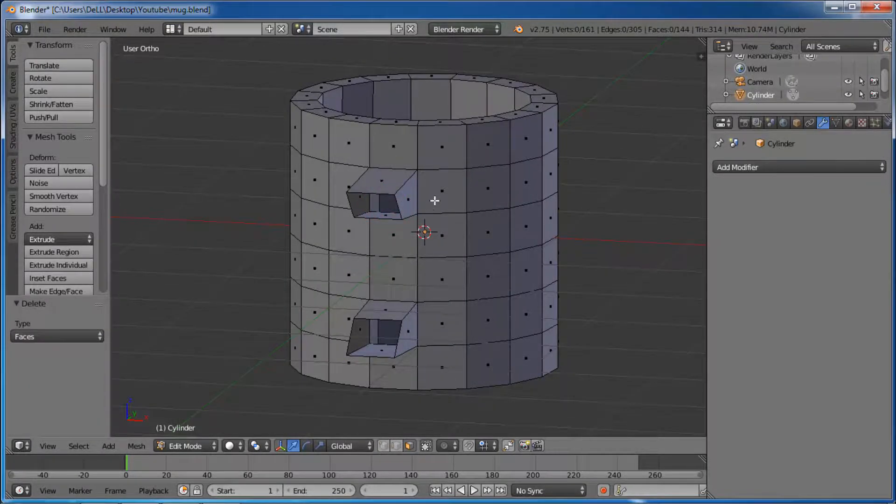
# Step: In edge select mode, create a face between the upper stub's lower end edge and the lower stub's upper end edge
pyautogui.moveTo(435, 201)
pyautogui.mouseDown(button='middle')
pyautogui.moveTo(420, 136)
pyautogui.moveTo(413, 224)
pyautogui.moveTo(374, 214)
pyautogui.moveTo(362, 178)
pyautogui.moveTo(408, 183)
pyautogui.moveTo(456, 224)
pyautogui.moveTo(488, 222)
pyautogui.moveTo(504, 198)
pyautogui.moveTo(434, 202)
pyautogui.moveTo(414, 197)
pyautogui.moveTo(415, 184)
pyautogui.moveTo(427, 218)
pyautogui.moveTo(428, 204)
pyautogui.mouseUp(button='middle')
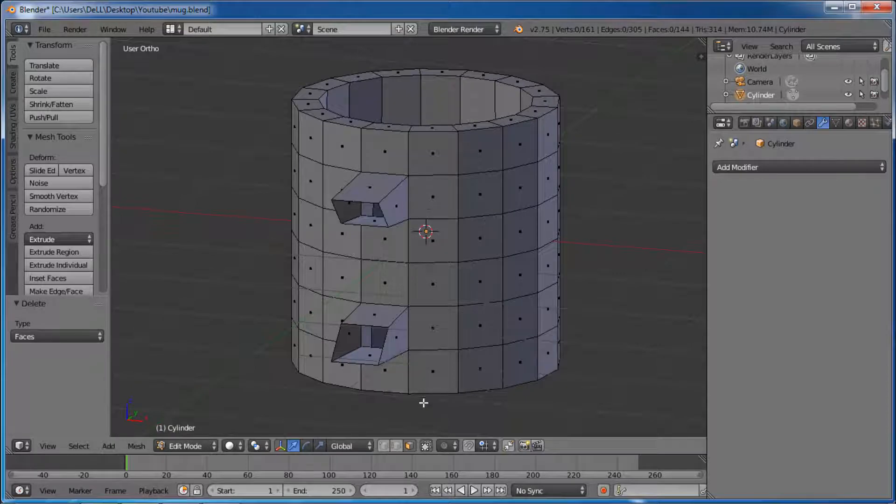
pyautogui.click(397, 446)
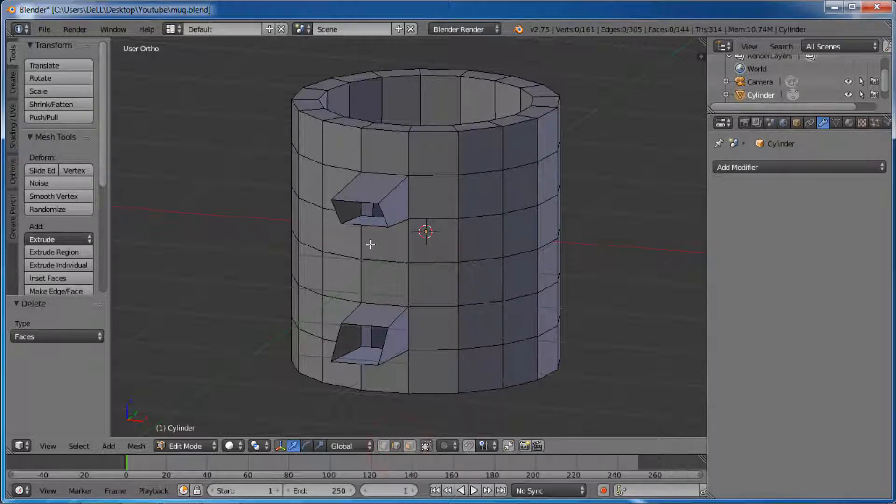
pyautogui.scroll(1, 369, 245)
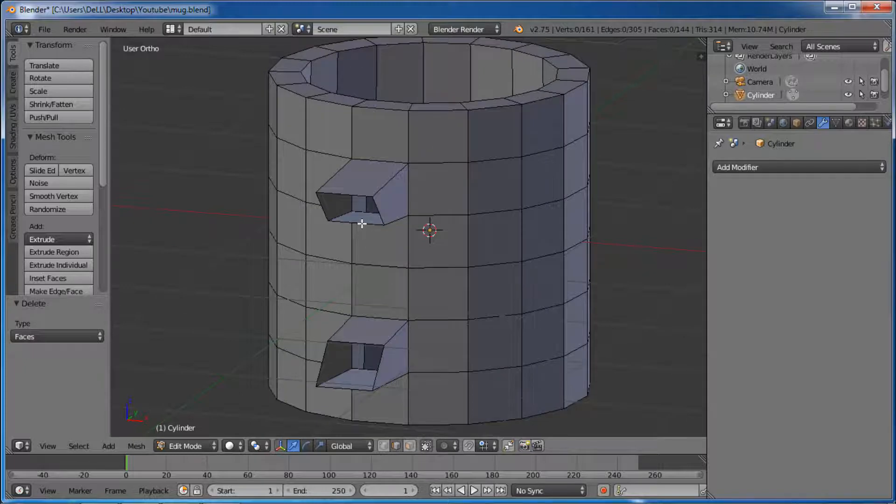
pyautogui.rightClick(362, 223)
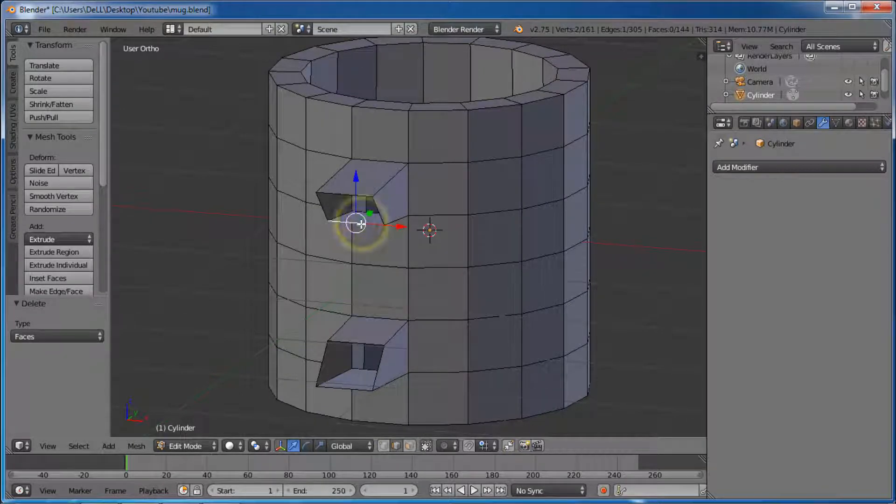
pyautogui.keyDown('shift'); pyautogui.rightClick(360, 342); pyautogui.keyUp('shift')
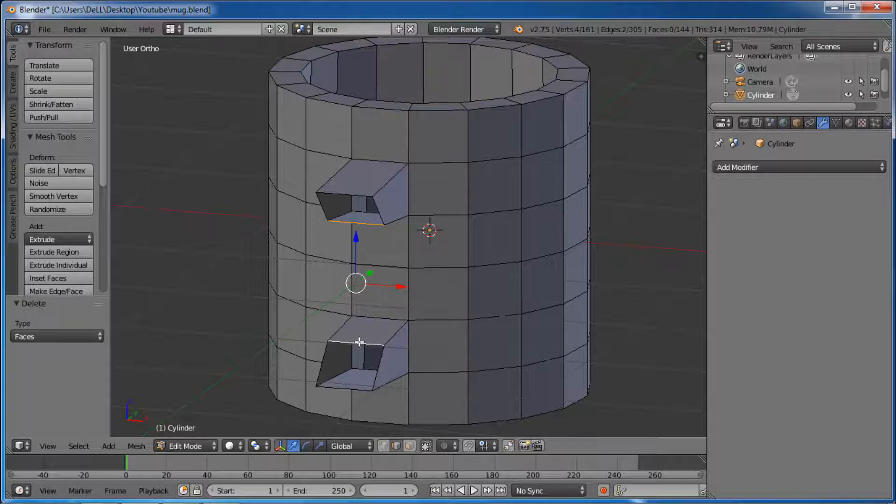
pyautogui.press('f')
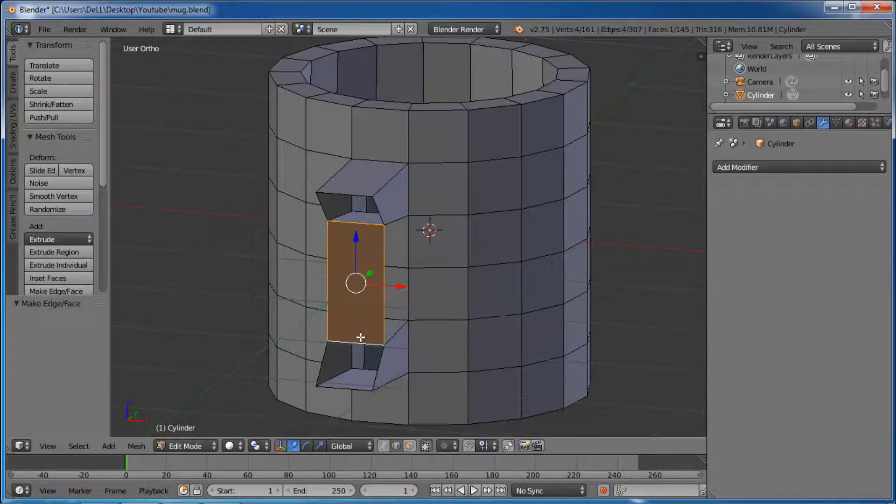
# Step: Fill the handle's left side face between the stubs' left end edges and its outer face between their outermost end edges
pyautogui.rightClick(325, 211)
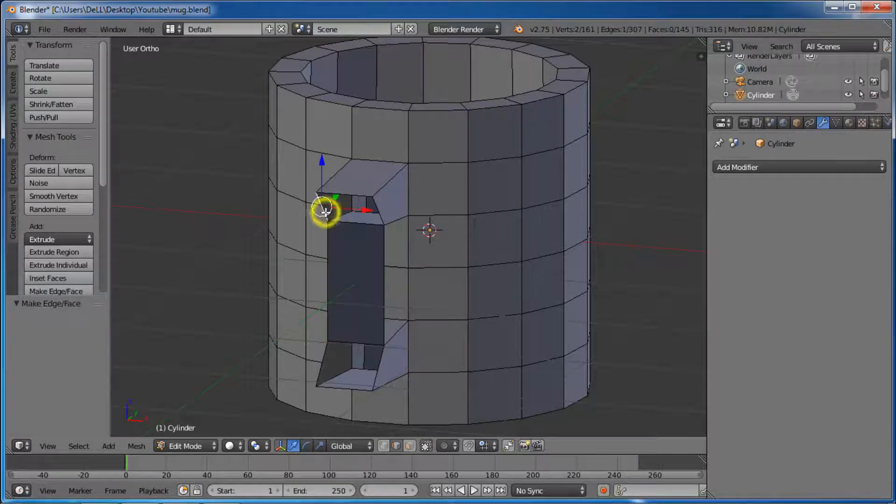
pyautogui.keyDown('shift'); pyautogui.rightClick(323, 361); pyautogui.keyUp('shift')
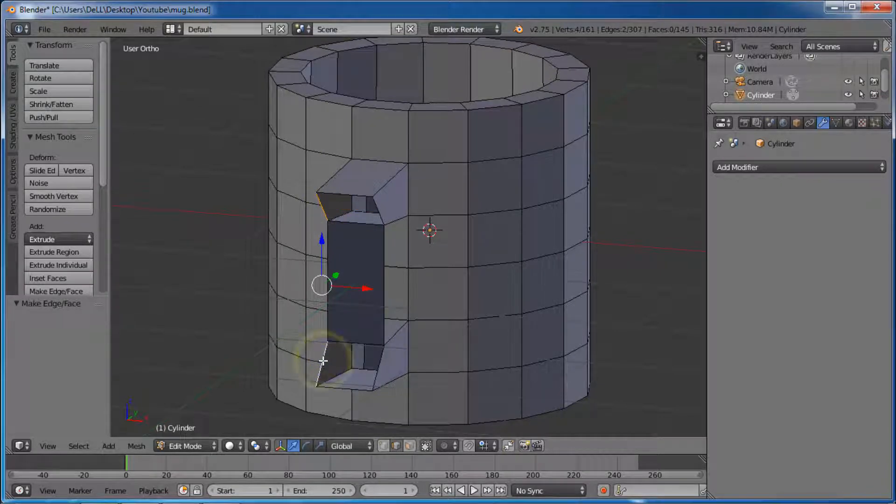
pyautogui.press('f')
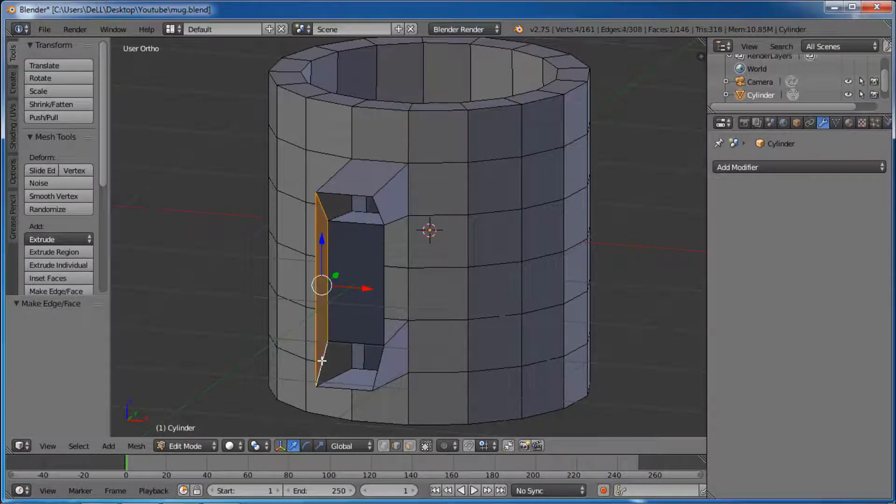
pyautogui.moveTo(420, 254)
pyautogui.mouseDown(button='middle')
pyautogui.moveTo(371, 247)
pyautogui.moveTo(358, 268)
pyautogui.moveTo(363, 294)
pyautogui.moveTo(406, 268)
pyautogui.moveTo(409, 252)
pyautogui.mouseUp(button='middle')
pyautogui.rightClick(321, 185)
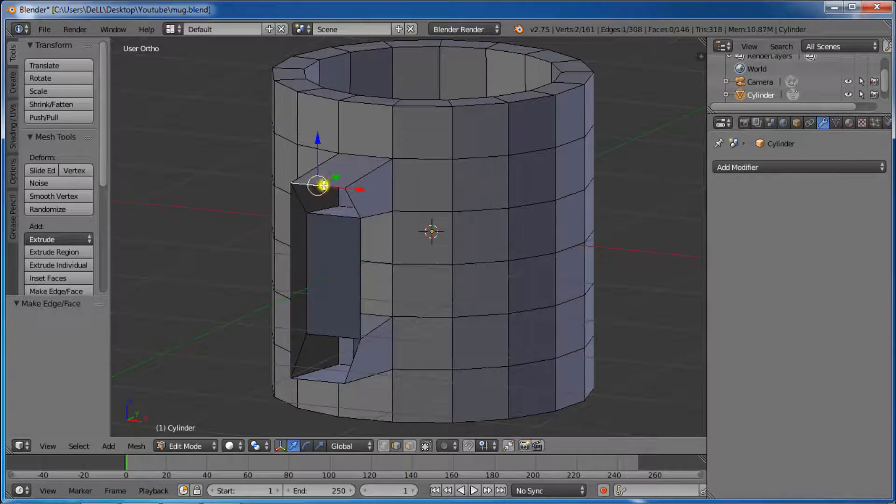
pyautogui.keyDown('shift'); pyautogui.rightClick(310, 378); pyautogui.keyUp('shift')
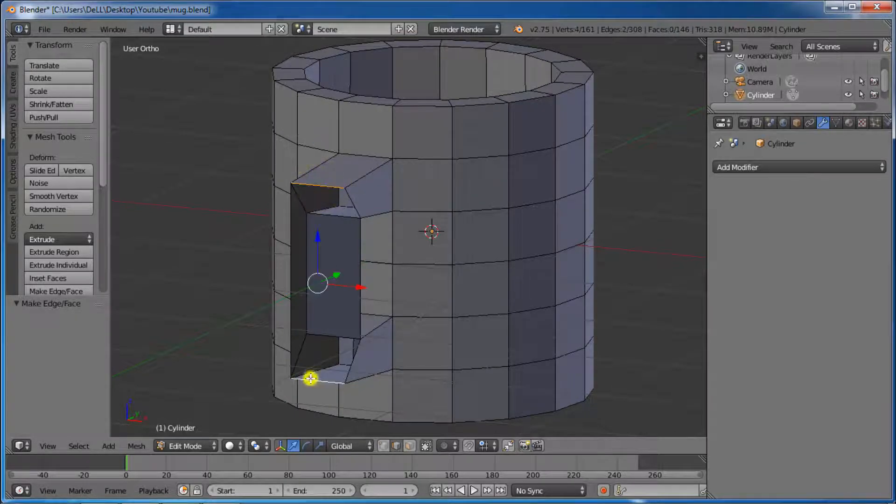
pyautogui.press('f')
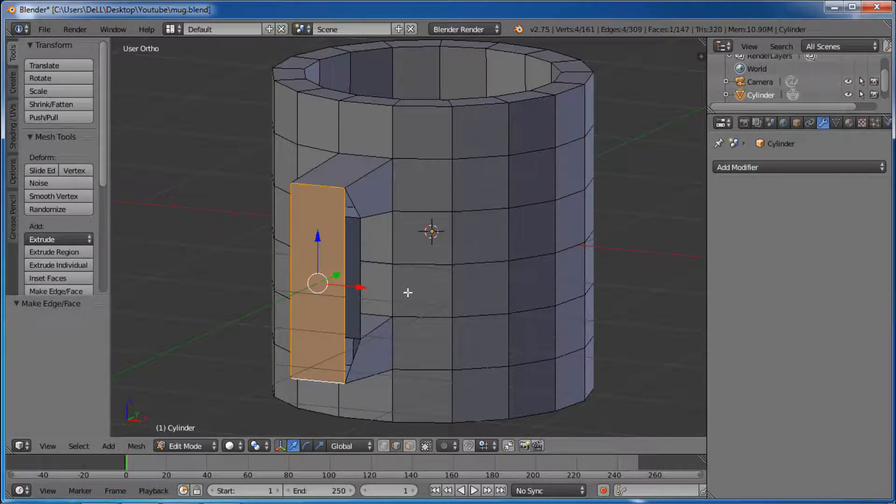
# Step: Close the handle's remaining open side with a face between the two stubs' end edges and save the file
pyautogui.moveTo(431, 249); pyautogui.dragTo(359, 176, button='middle')
pyautogui.rightClick(350, 173)
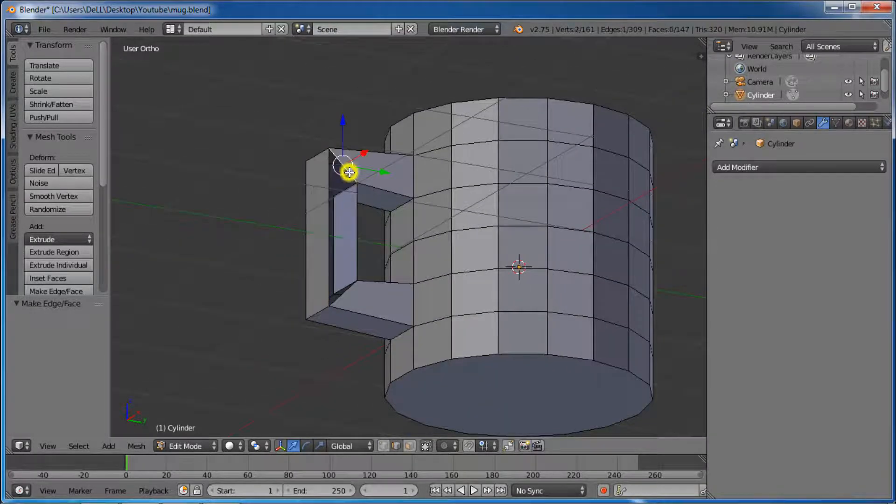
pyautogui.keyDown('shift'); pyautogui.rightClick(343, 296); pyautogui.keyUp('shift')
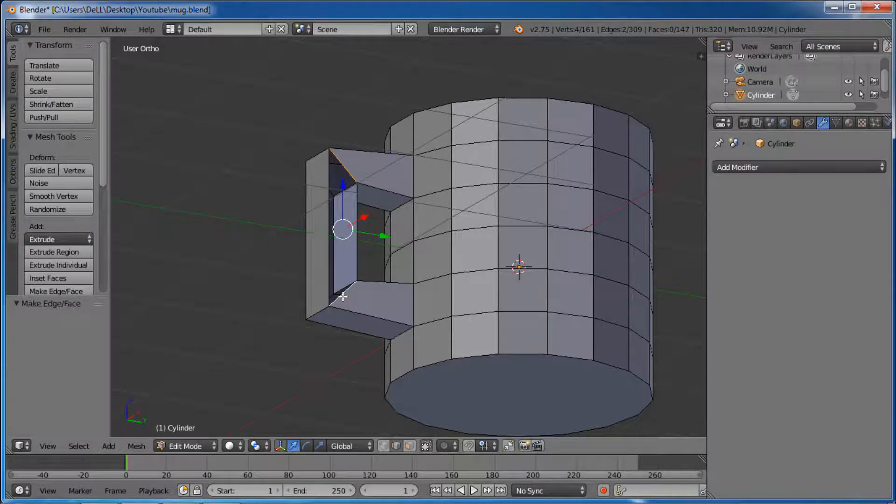
pyautogui.press('f')
pyautogui.scroll(-2, 498, 241)
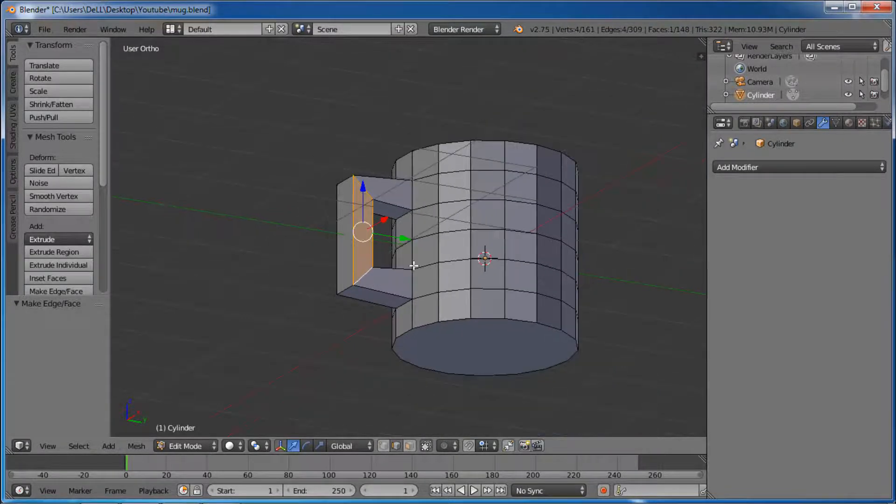
pyautogui.moveTo(475, 261); pyautogui.dragTo(436, 223, button='middle')
pyautogui.hotkey('ctrl', 's')
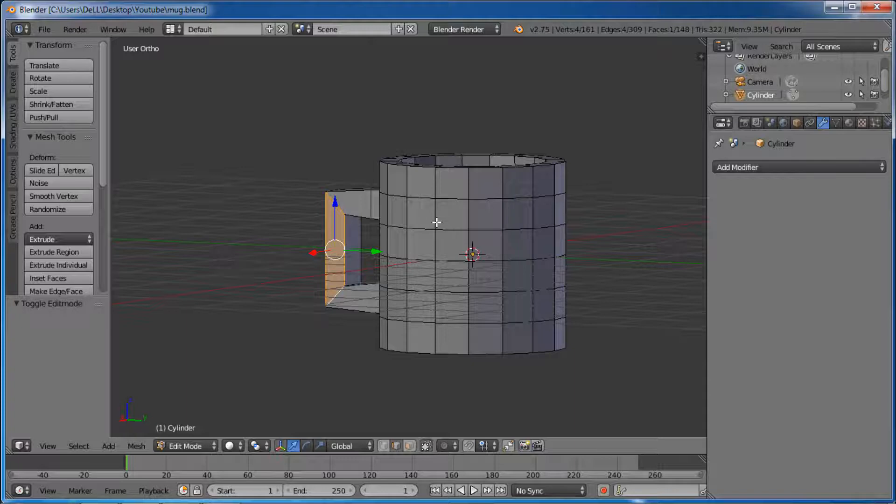
# Step: Deselect all geometry and add a Subdivision Surface modifier to the mug
pyautogui.press('a')
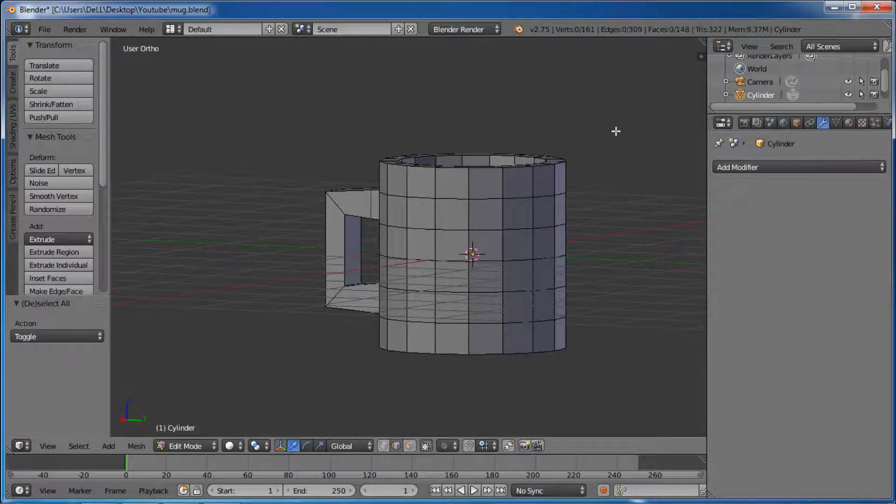
pyautogui.scroll(1, 619, 133)
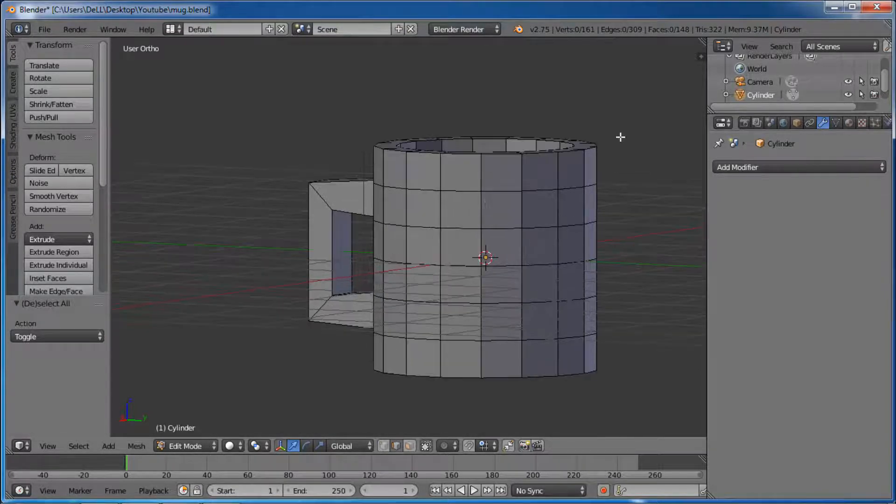
pyautogui.moveTo(621, 135); pyautogui.dragTo(540, 160, button='middle')
pyautogui.scroll(-2, 549, 201)
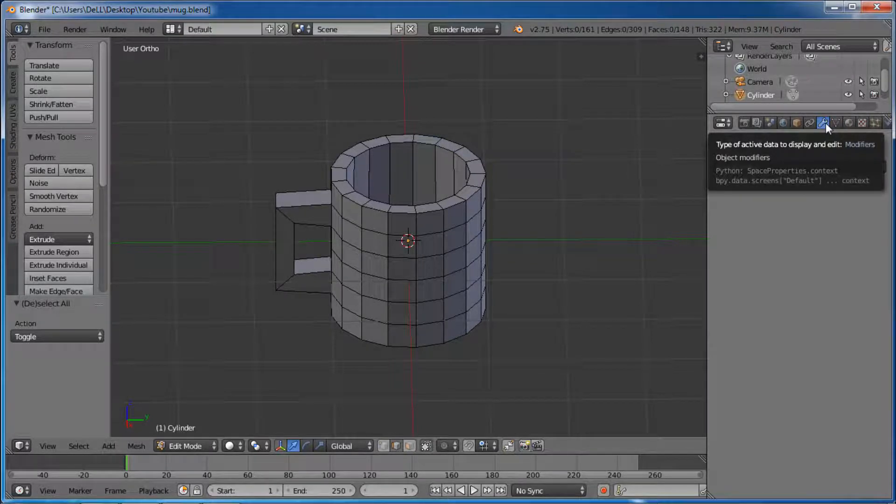
pyautogui.click(801, 168)
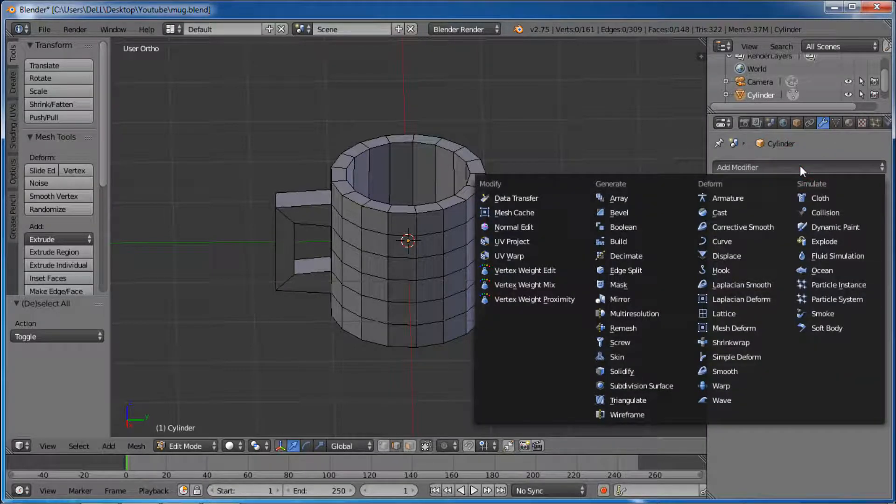
pyautogui.click(657, 386)
pyautogui.scroll(2, 417, 202)
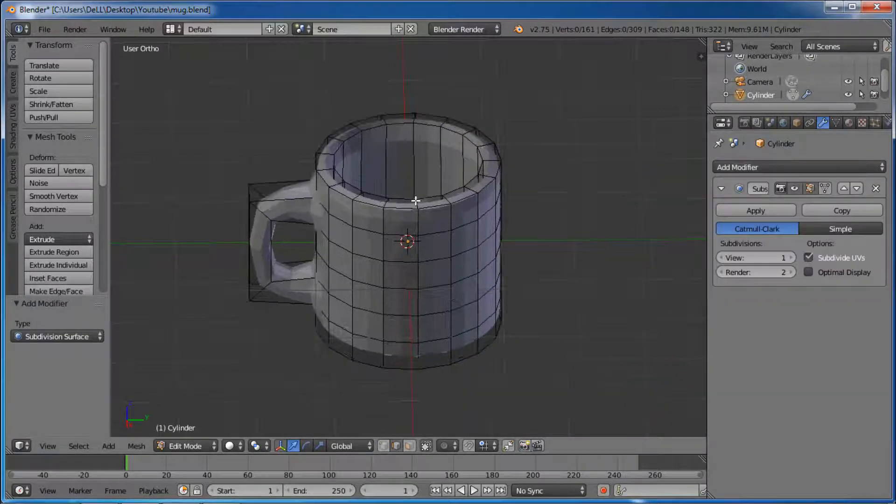
# Step: Set the Subdivision Surface modifier's view subdivisions to 3
pyautogui.moveTo(481, 193)
pyautogui.mouseDown(button='middle')
pyautogui.moveTo(480, 116)
pyautogui.moveTo(460, 202)
pyautogui.moveTo(540, 196)
pyautogui.moveTo(522, 114)
pyautogui.moveTo(471, 100)
pyautogui.moveTo(428, 126)
pyautogui.moveTo(422, 237)
pyautogui.moveTo(528, 190)
pyautogui.moveTo(498, 85)
pyautogui.moveTo(468, 124)
pyautogui.moveTo(450, 226)
pyautogui.moveTo(476, 178)
pyautogui.mouseUp(button='middle')
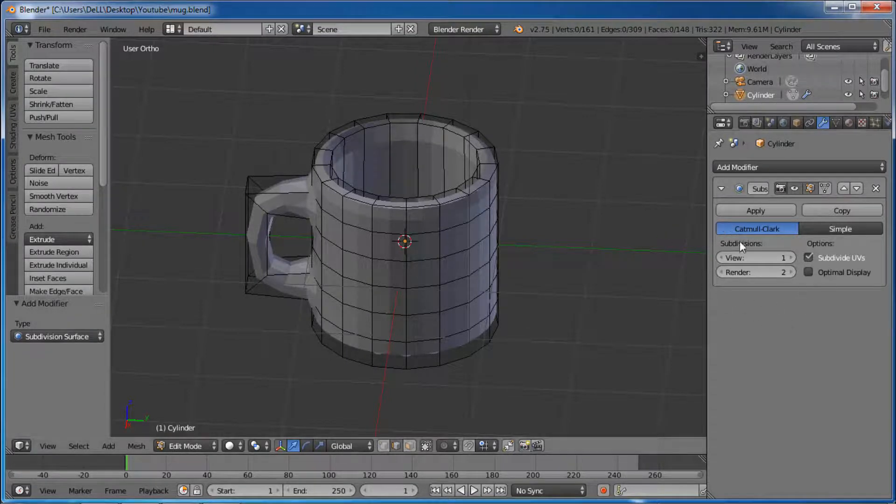
pyautogui.click(793, 257)
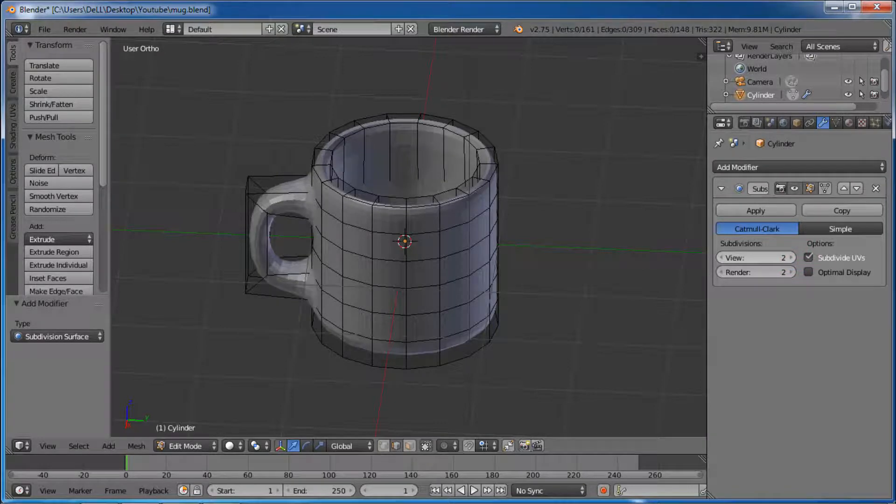
pyautogui.click(792, 258)
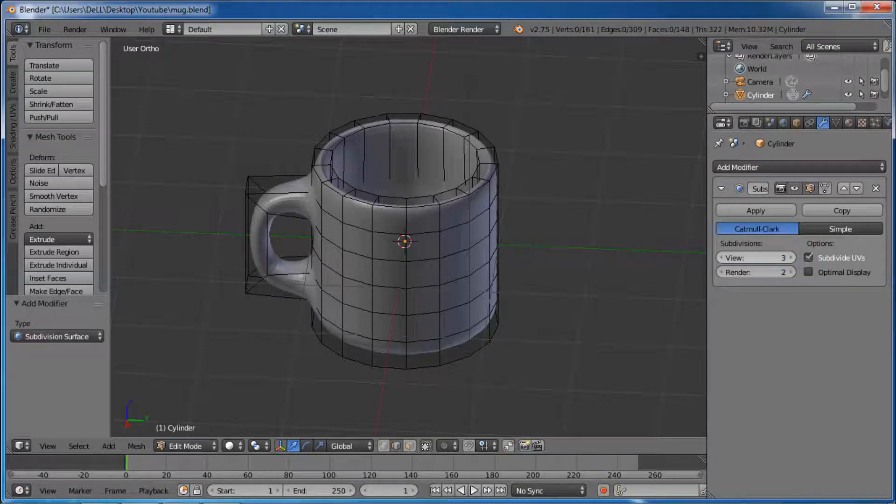
pyautogui.scroll(2, 522, 210)
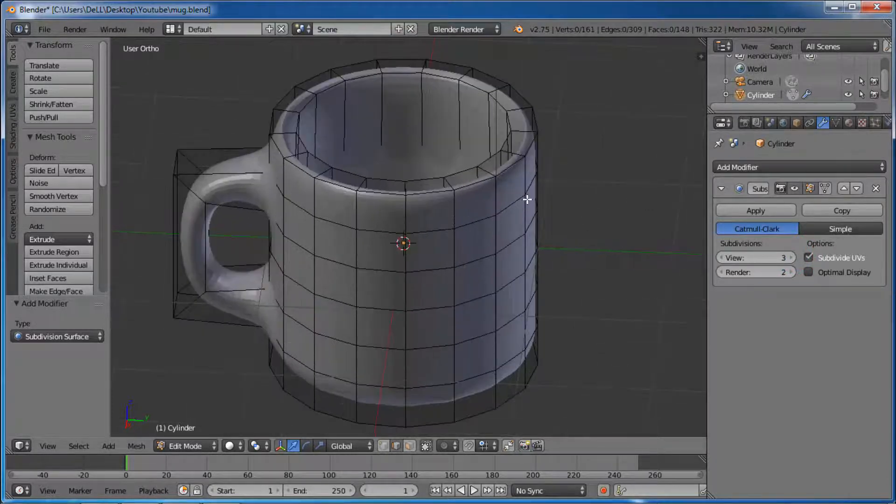
pyautogui.moveTo(528, 219); pyautogui.dragTo(556, 206, button='middle')
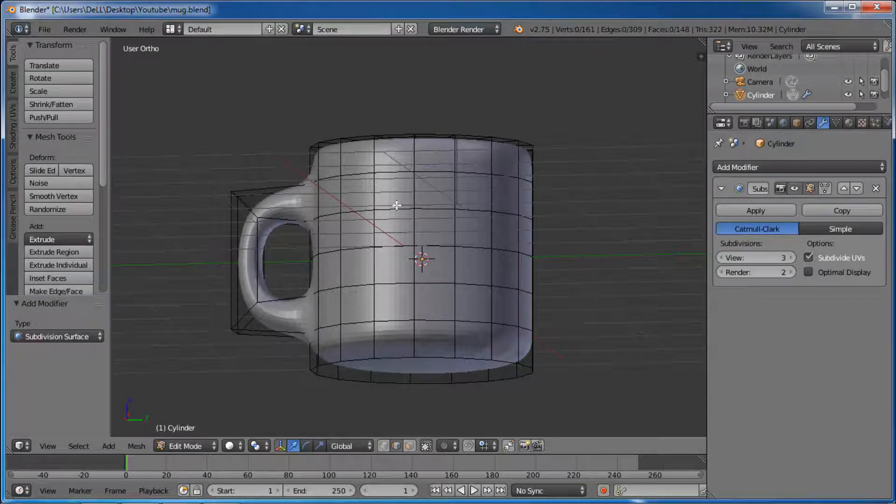
# Step: Make the edit cage follow the Subdivision Surface modifier's result and save the file
pyautogui.click(826, 189)
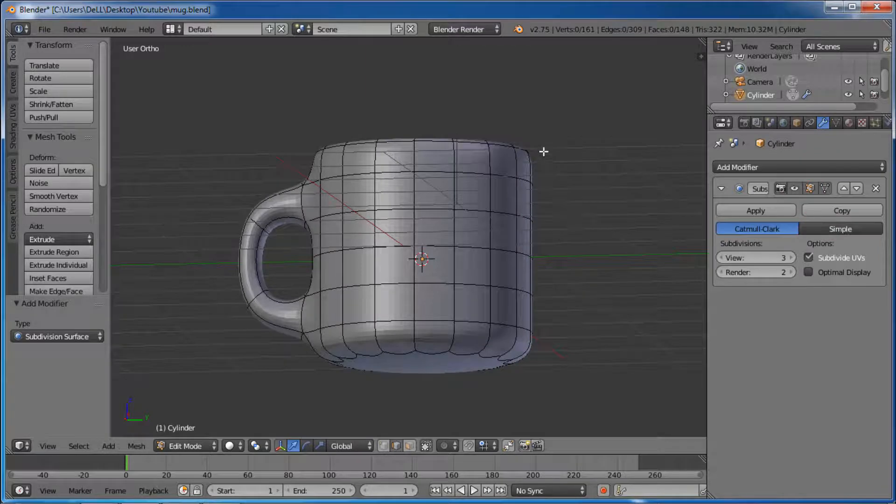
pyautogui.moveTo(545, 144); pyautogui.dragTo(554, 204, button='middle')
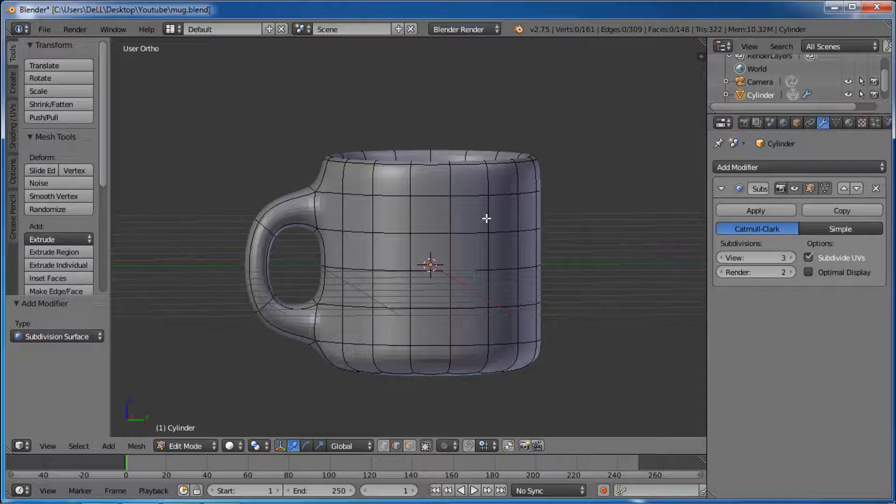
pyautogui.hotkey('ctrl', 's')
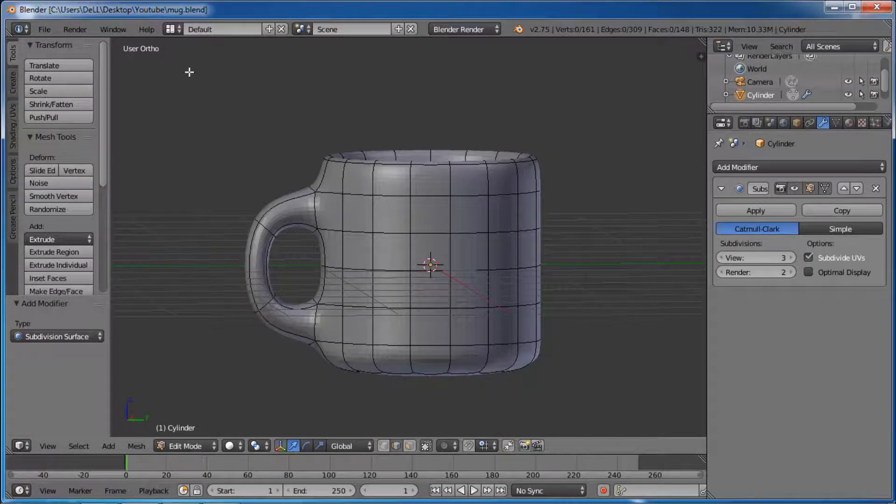
# Step: In the right orthographic view, add a horizontal loop cut around the lowest band of the mug and slide it down to the base edge
pyautogui.press('KP_3')
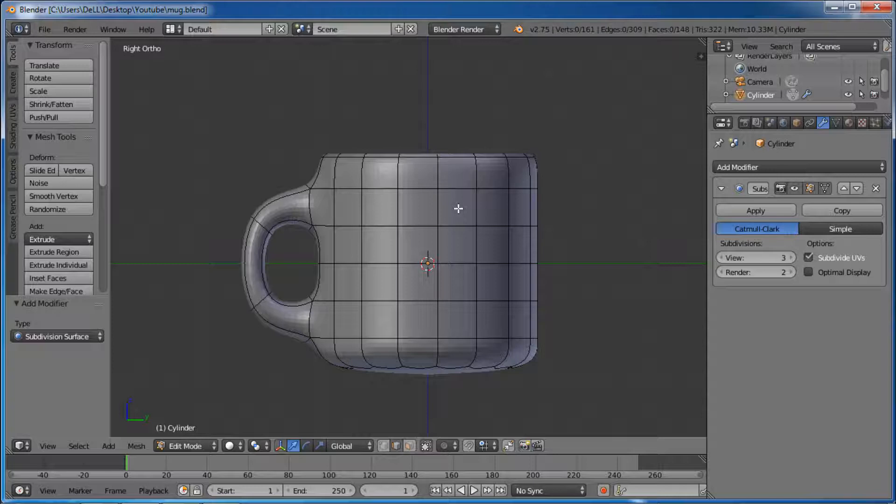
pyautogui.hotkey('ctrl', 'r')
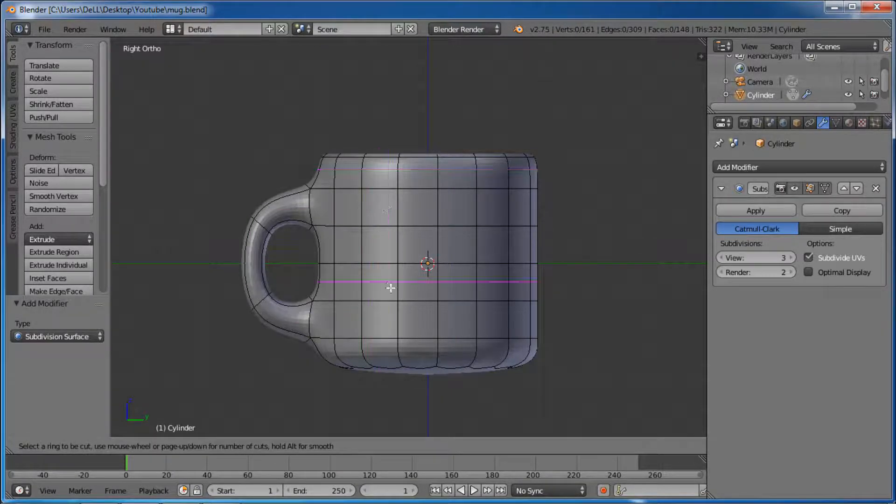
pyautogui.click(363, 345)
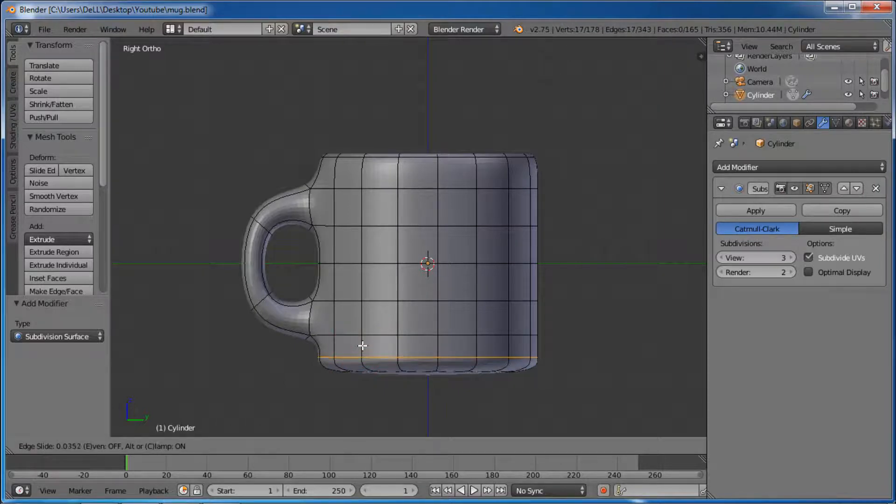
pyautogui.click(367, 381)
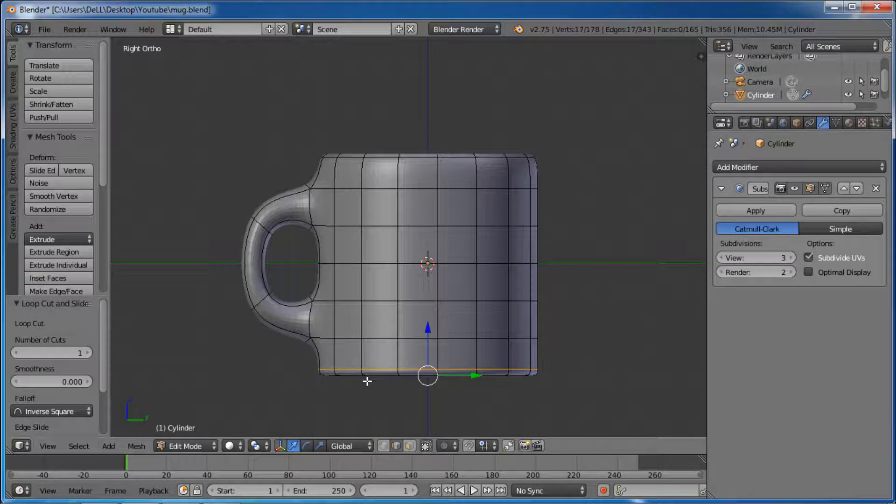
# Step: Add a horizontal loop cut around the topmost band of the mug and slide it up to the rim with an edge slide of -1.0
pyautogui.hotkey('ctrl', 'r')
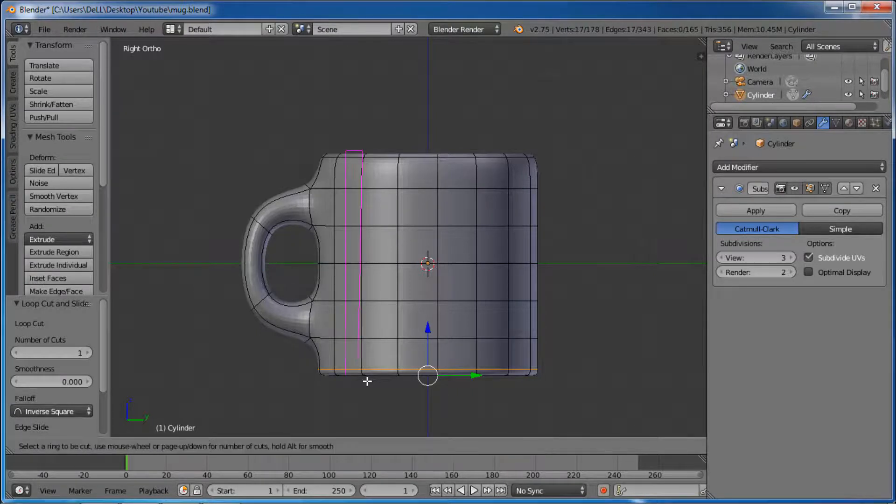
pyautogui.click(397, 169)
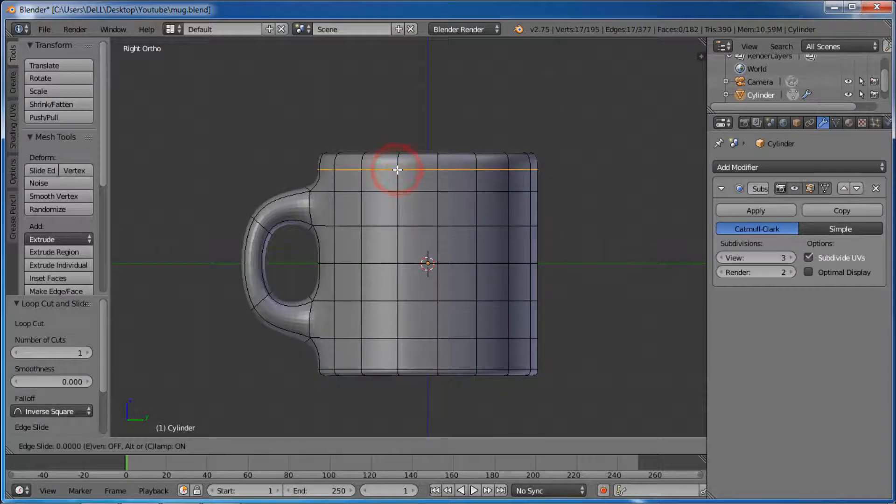
pyautogui.click(397, 134)
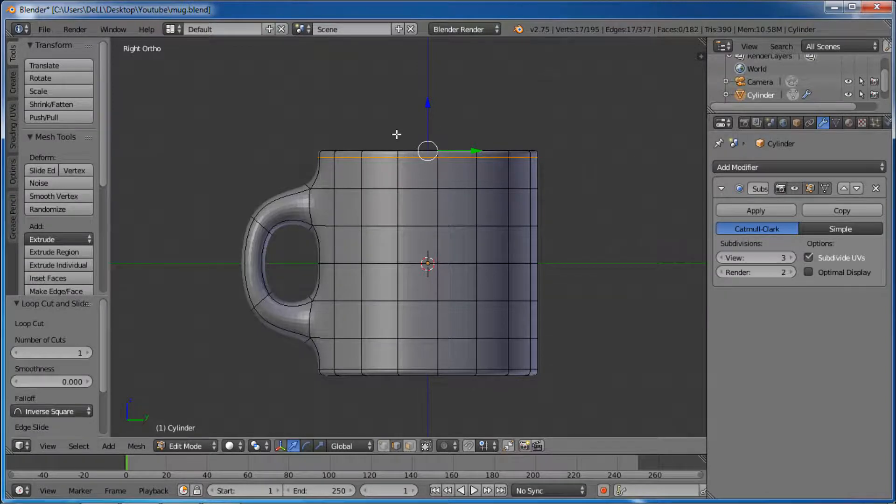
# Step: Add one loop cut near each end of the handle and slide both fully against the mug body
pyautogui.hotkey('ctrl', 'r')
pyautogui.click(304, 194)
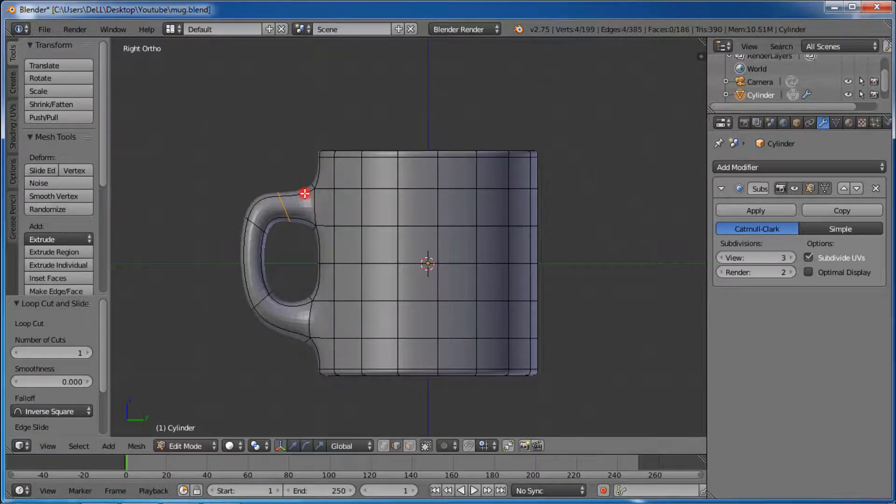
pyautogui.click(428, 207)
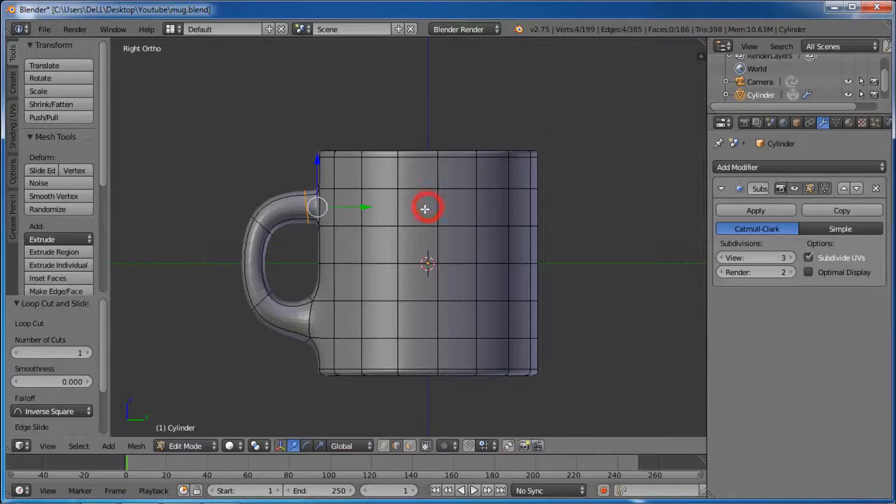
pyautogui.hotkey('ctrl', 'r')
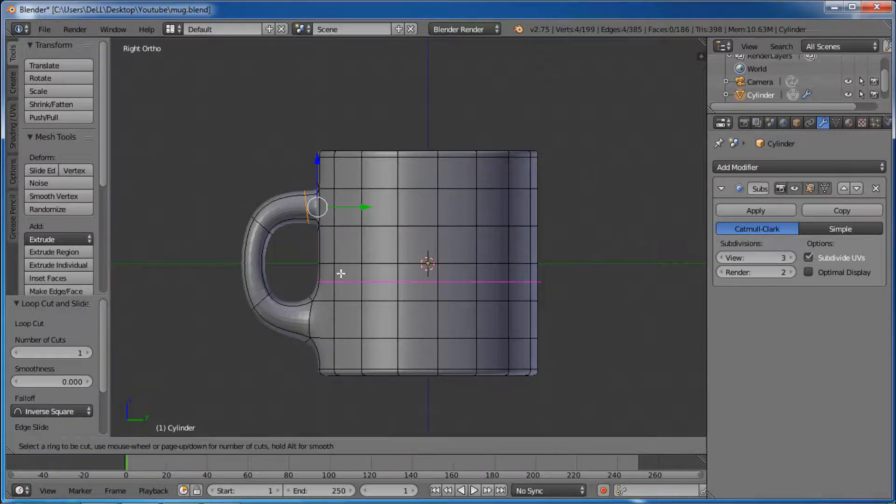
pyautogui.click(301, 303)
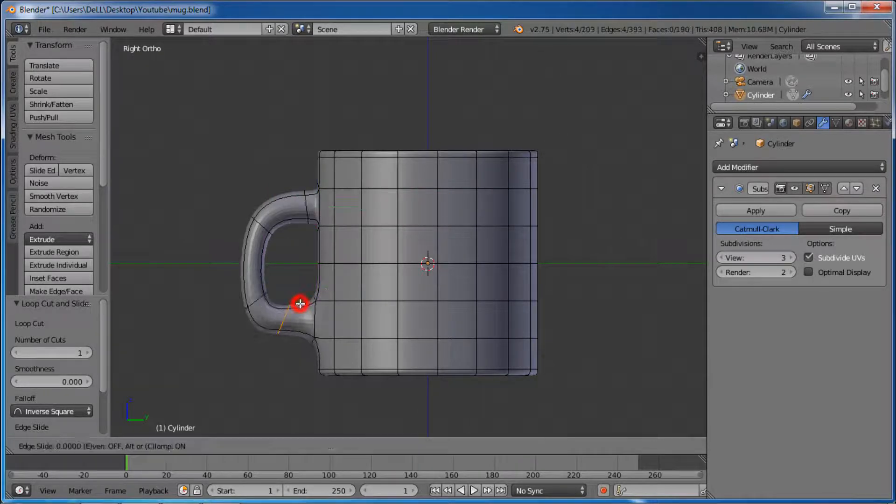
pyautogui.click(410, 321)
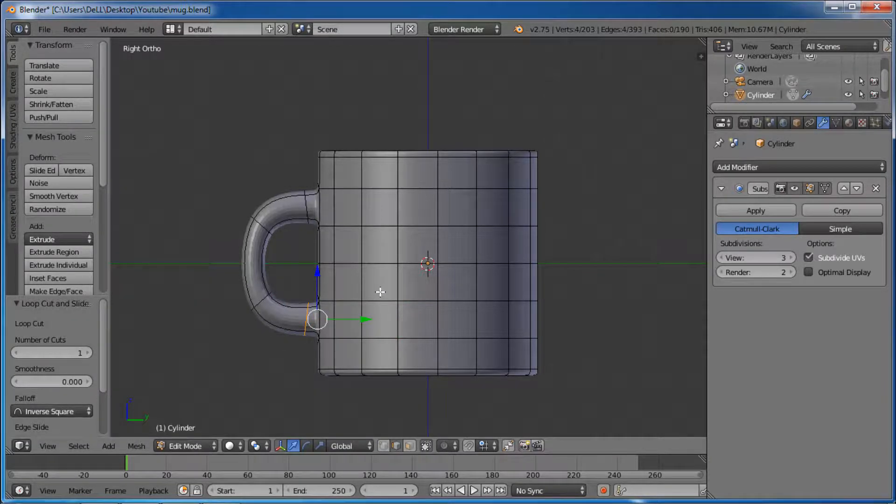
# Step: Add a loop cut across the handle's upper arm and slide it outward to the upper bend to sharpen that corner
pyautogui.hotkey('ctrl', 'r')
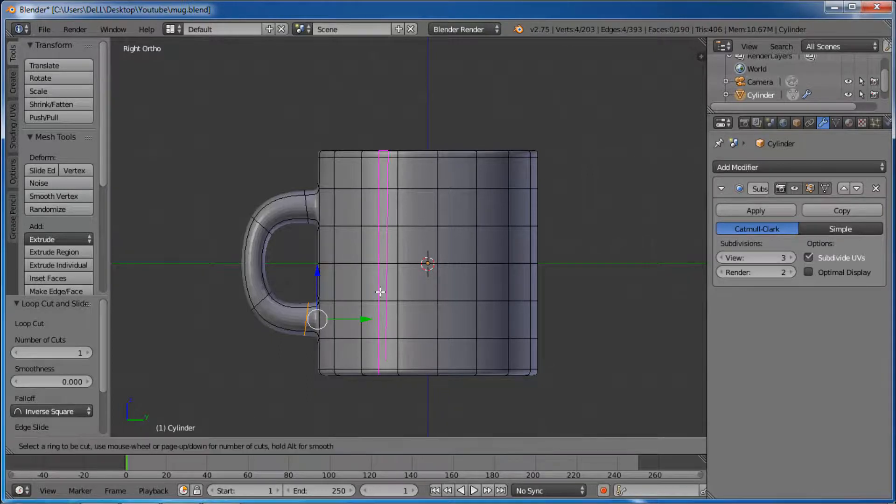
pyautogui.click(288, 203)
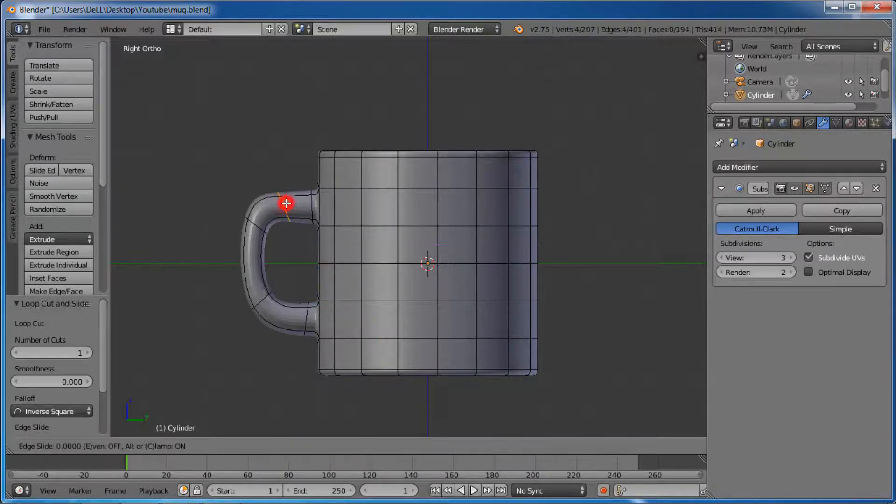
pyautogui.click(203, 204)
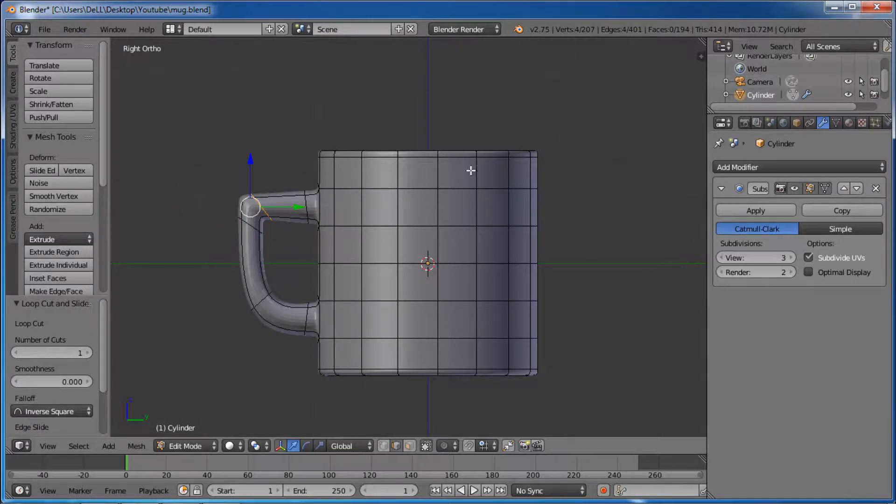
# Step: Add a horizontal loop cut around the mug's inner wall and slide it down towards the inside bottom
pyautogui.moveTo(471, 169); pyautogui.dragTo(520, 265, button='middle')
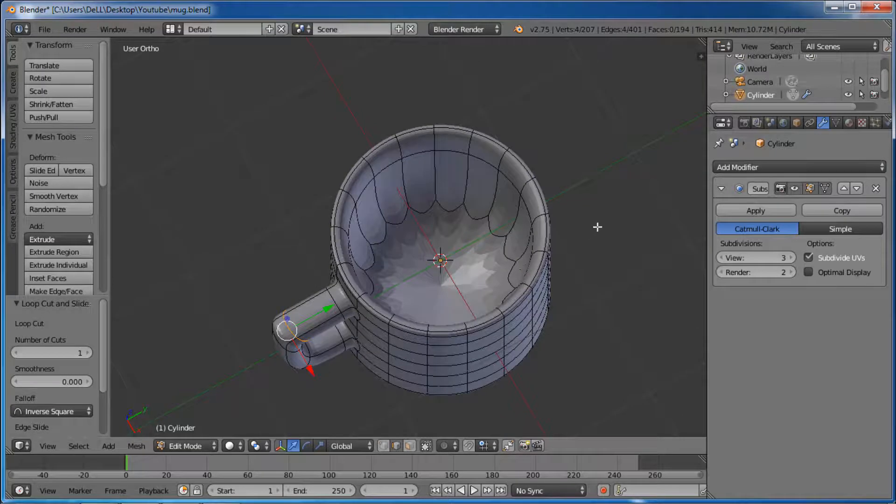
pyautogui.keyDown('shift'); pyautogui.moveTo(596, 226); pyautogui.dragTo(559, 213, button='middle'); pyautogui.keyUp('shift')
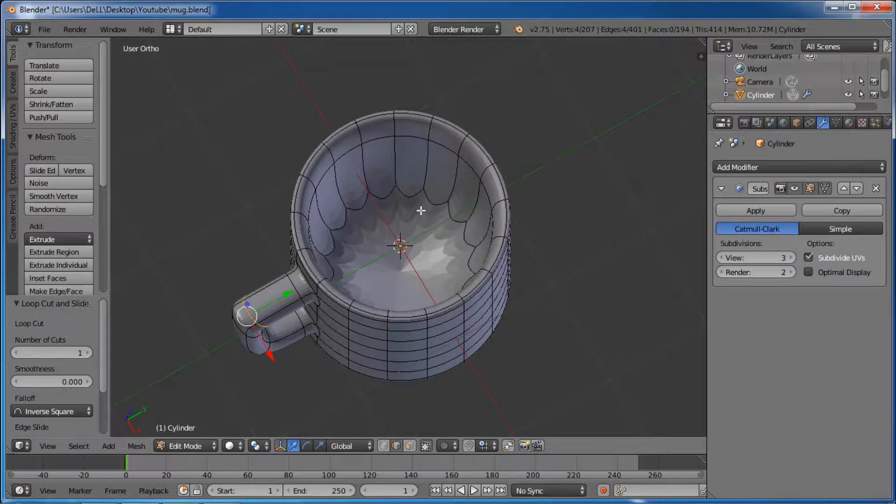
pyautogui.hotkey('ctrl', 'r')
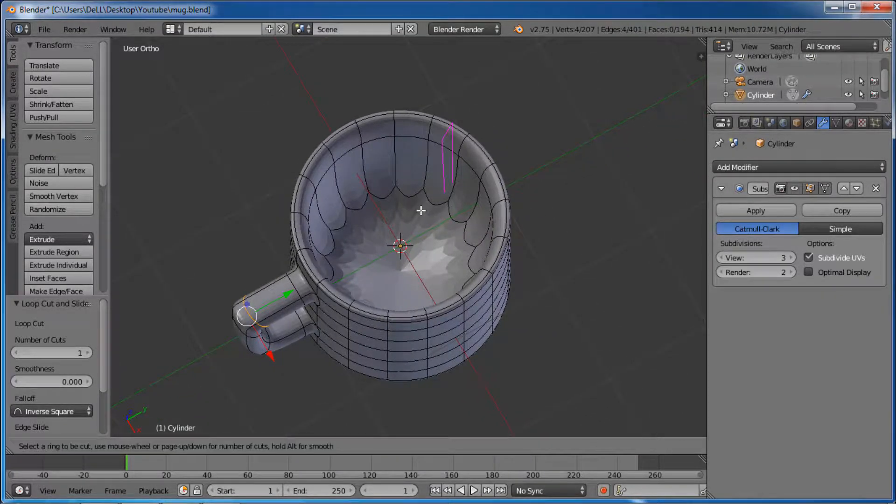
pyautogui.click(368, 180)
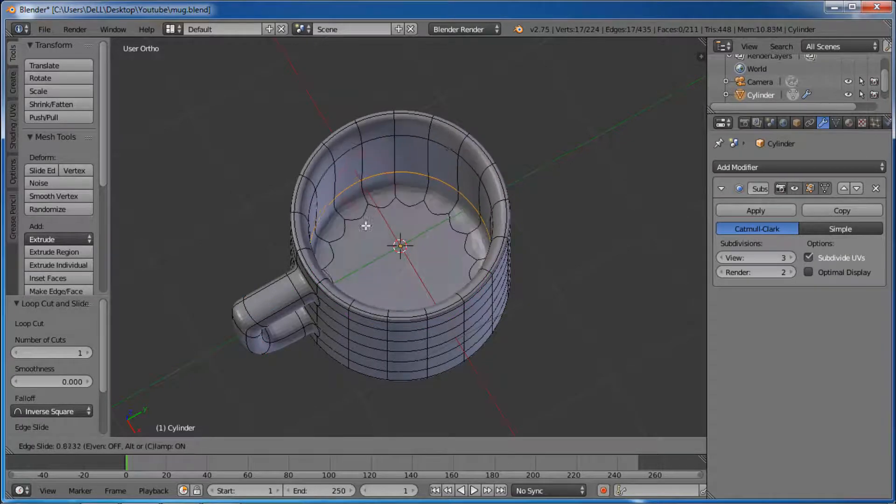
pyautogui.click(367, 259)
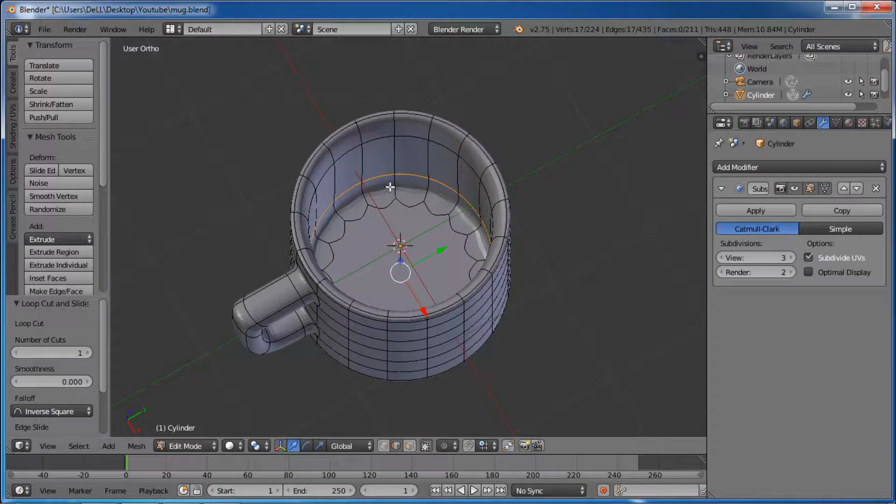
# Step: Add a loop cut around the upper inner wall, slide it up to the rim with an edge slide of -1.0, and save the file
pyautogui.hotkey('ctrl', 'r')
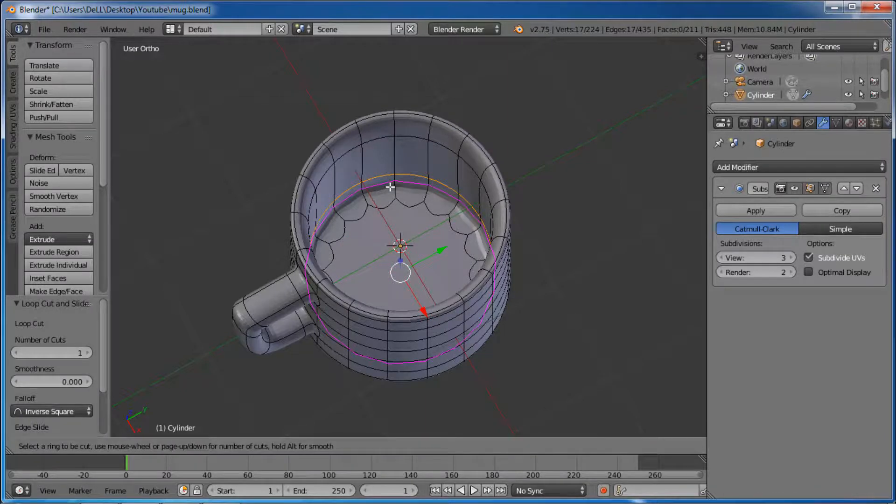
pyautogui.click(389, 143)
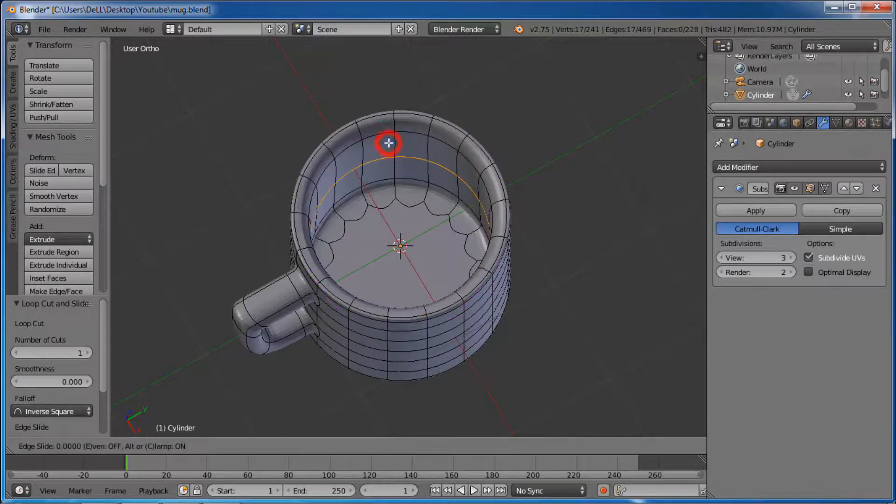
pyautogui.click(391, 84)
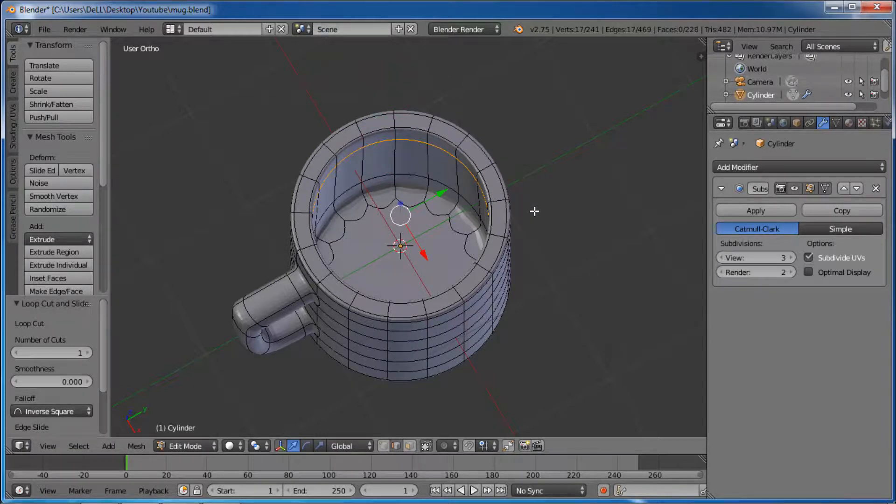
pyautogui.moveTo(539, 228); pyautogui.dragTo(517, 147, button='middle')
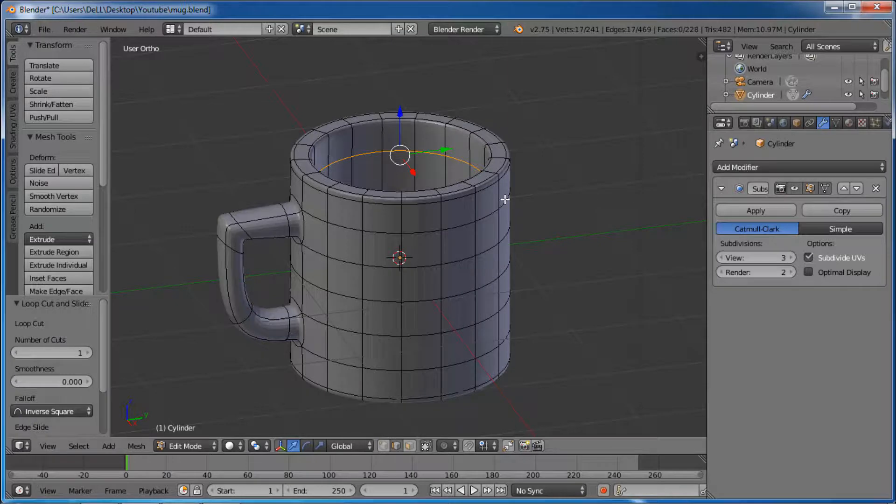
pyautogui.hotkey('ctrl', 's')
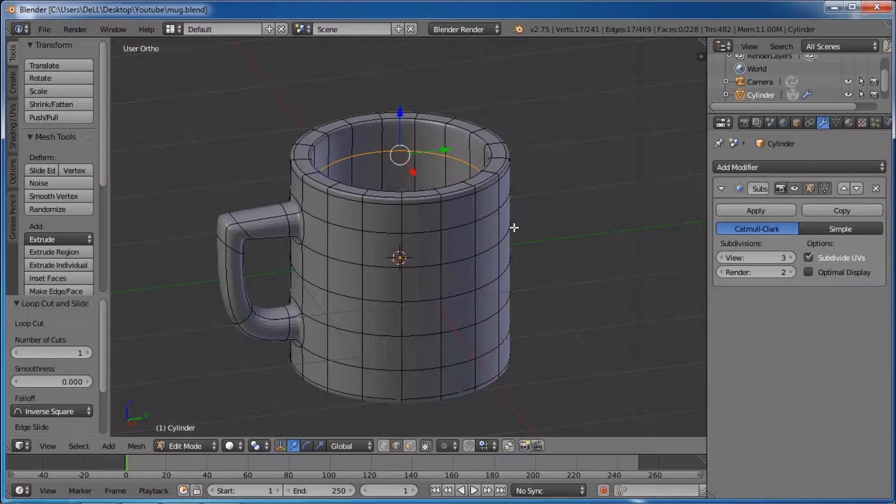
# Step: In Object Mode, give the mug a new material with a green diffuse colour and a specular intensity of 0.345
pyautogui.press('Tab')
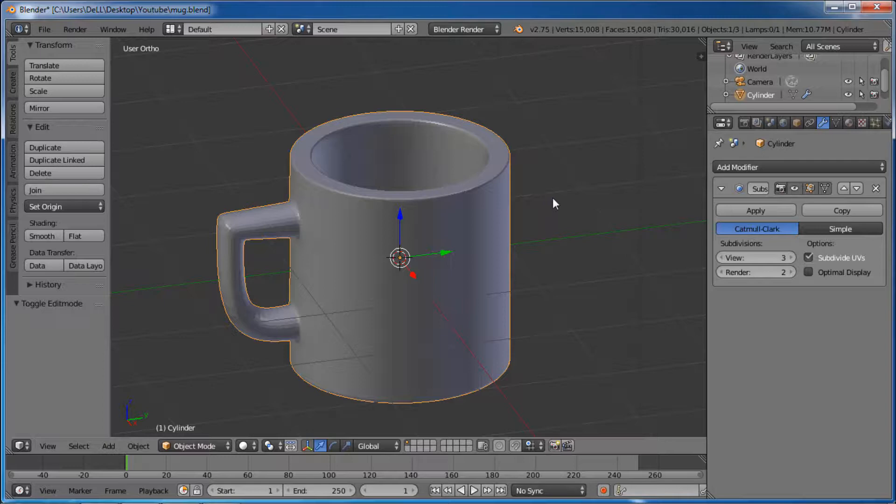
pyautogui.click(850, 122)
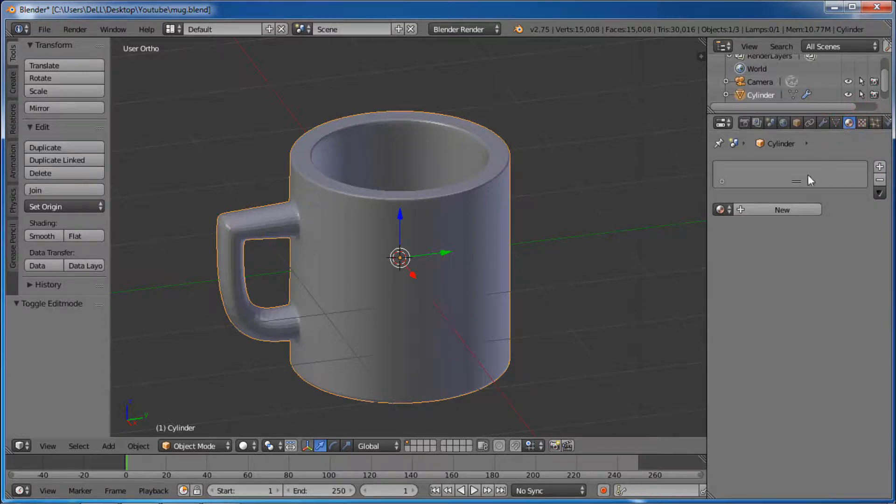
pyautogui.click(783, 210)
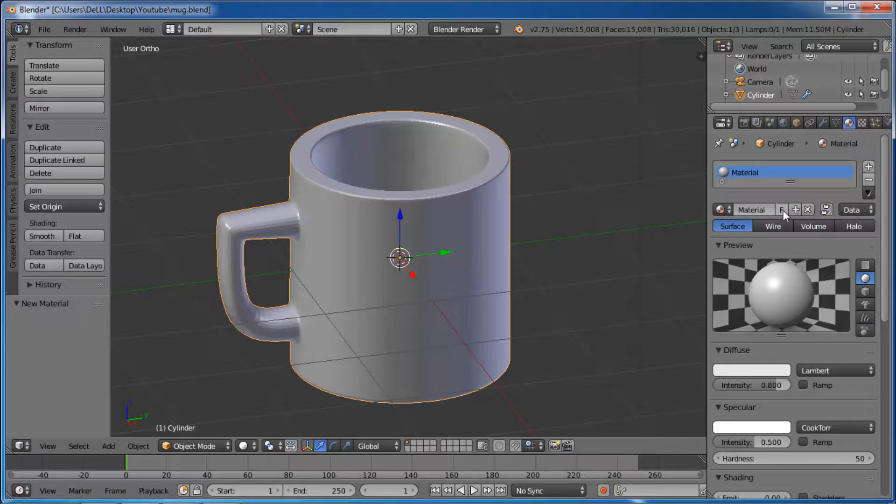
pyautogui.click(762, 369)
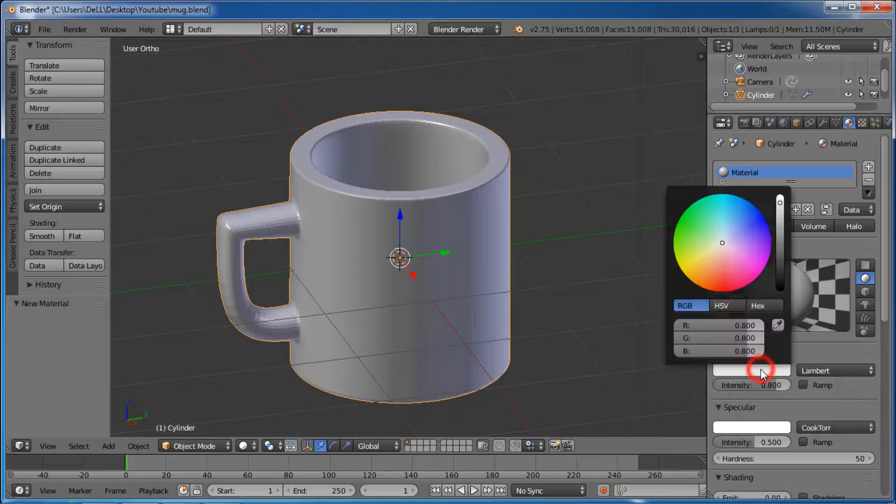
pyautogui.moveTo(702, 236); pyautogui.dragTo(683, 214)
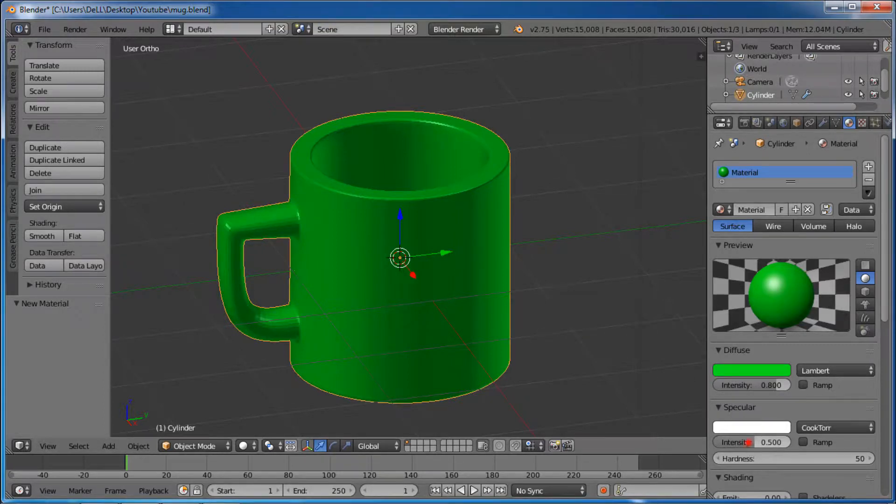
pyautogui.moveTo(749, 443)
pyautogui.mouseDown()
pyautogui.moveTo(730, 443)
pyautogui.moveTo(741, 443)
pyautogui.mouseUp()
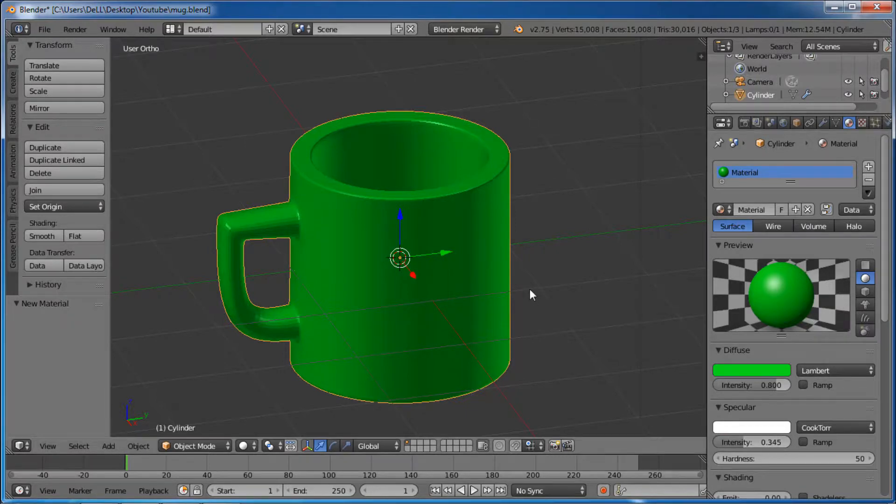
# Step: Apply smooth shading to the mug and view it from the side
pyautogui.moveTo(531, 290); pyautogui.dragTo(424, 240, button='middle')
pyautogui.scroll(1, 386, 286)
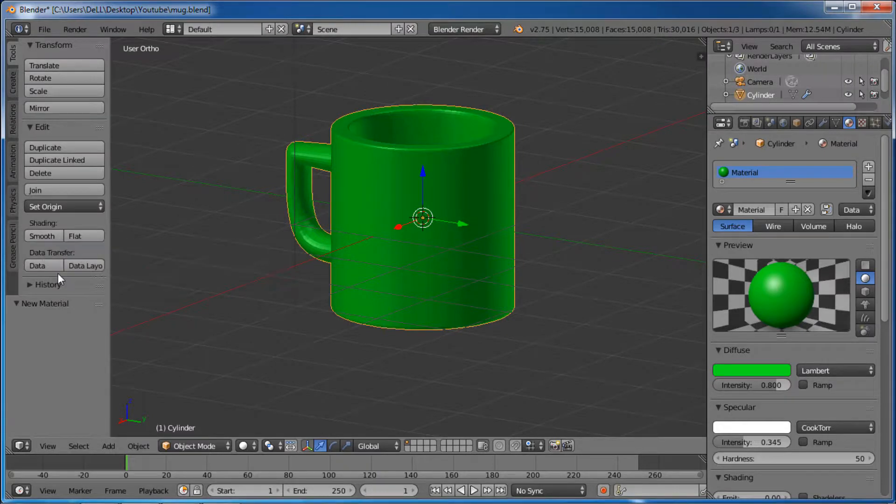
pyautogui.click(48, 237)
pyautogui.moveTo(439, 214); pyautogui.dragTo(490, 186, button='middle')
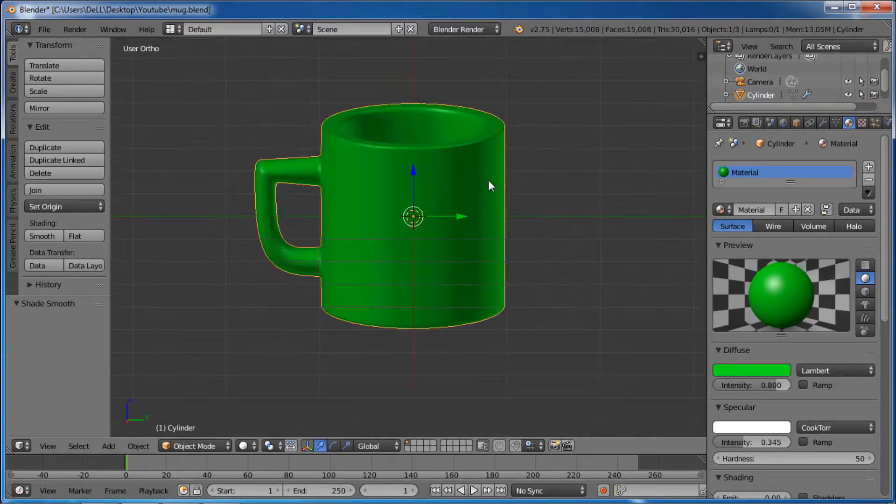
# Step: Enable Auto Smooth for the mug's normals with an angle of 30° and inspect the shading from above
pyautogui.click(837, 123)
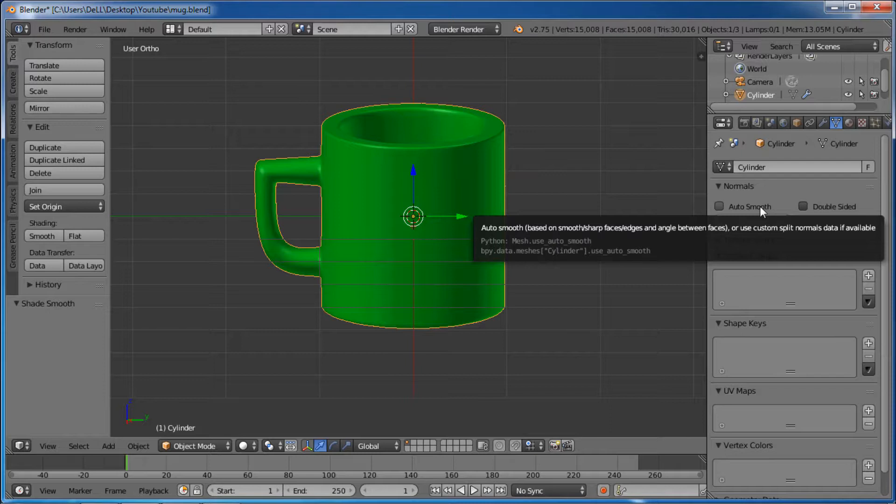
pyautogui.click(724, 207)
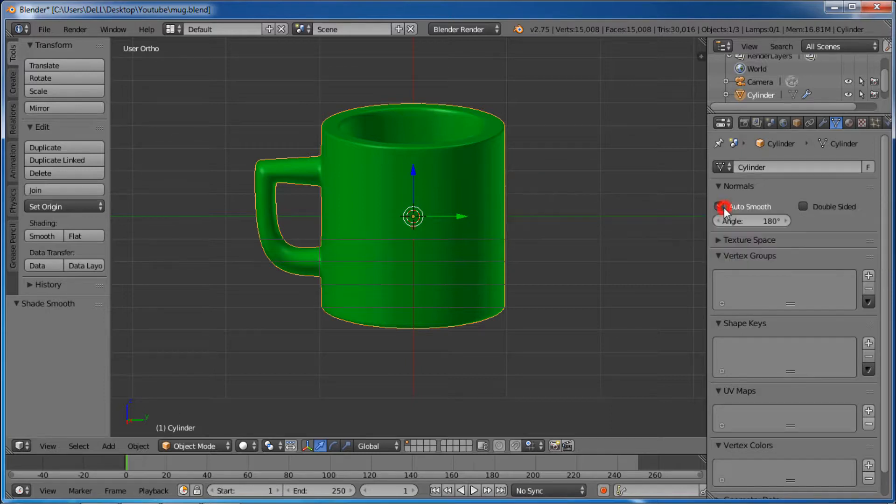
pyautogui.click(758, 224)
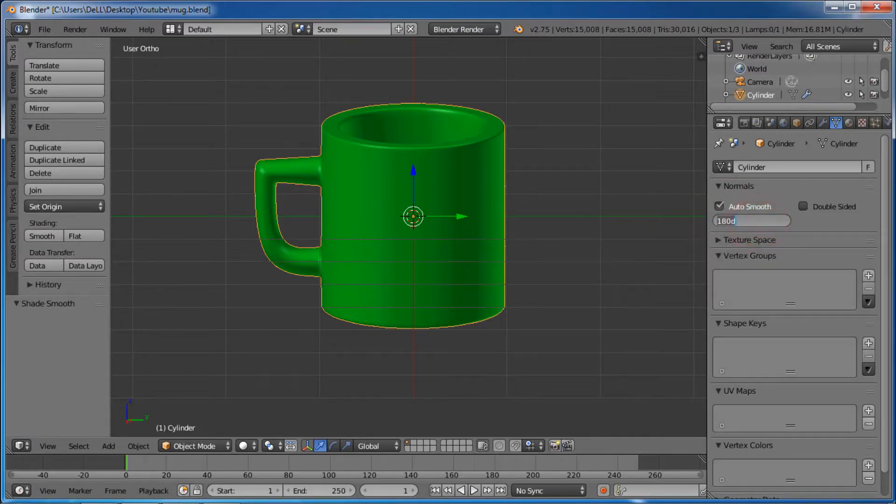
pyautogui.write('30')
pyautogui.click(806, 226)
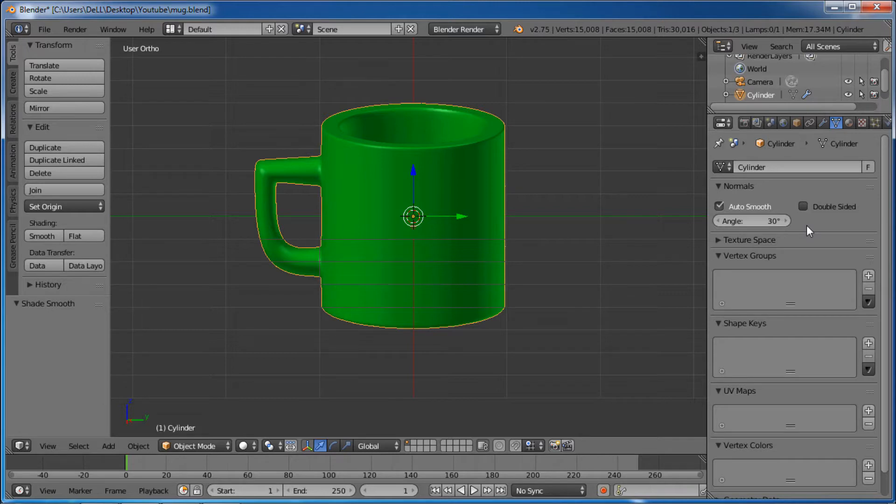
pyautogui.moveTo(575, 183); pyautogui.dragTo(541, 246, button='middle')
pyautogui.keyDown('shift'); pyautogui.moveTo(599, 161); pyautogui.dragTo(587, 189, button='middle'); pyautogui.keyUp('shift')
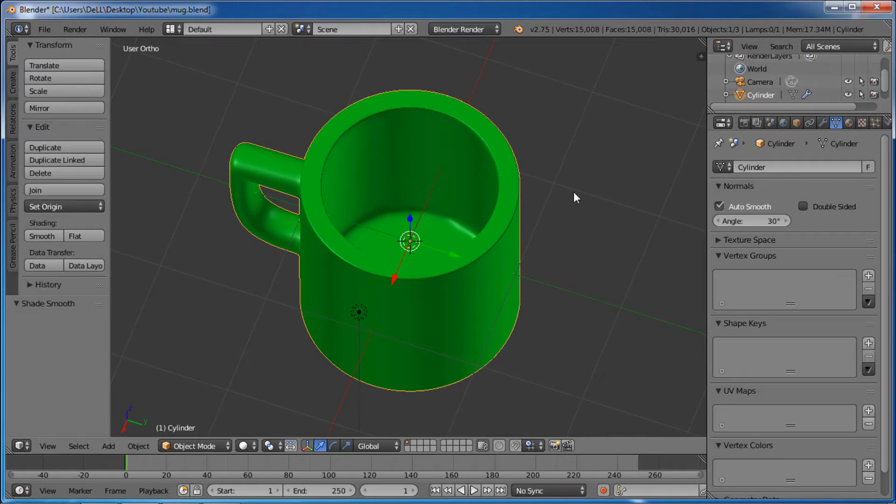